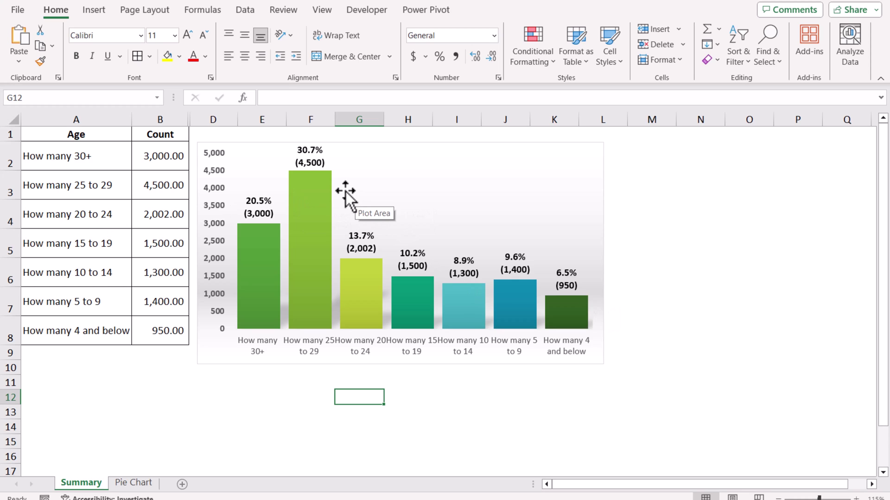
Display the finished age-group pie chart on the Pie Chart sheet.
mouse_move(344, 192)
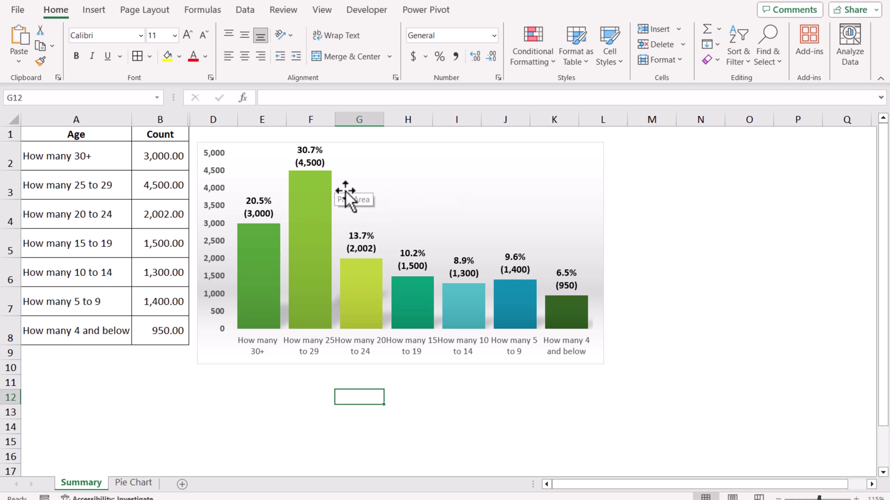
View the pie chart sheet, then return to the Summary sheet with Ctrl+PageUp.
left_click(133, 483)
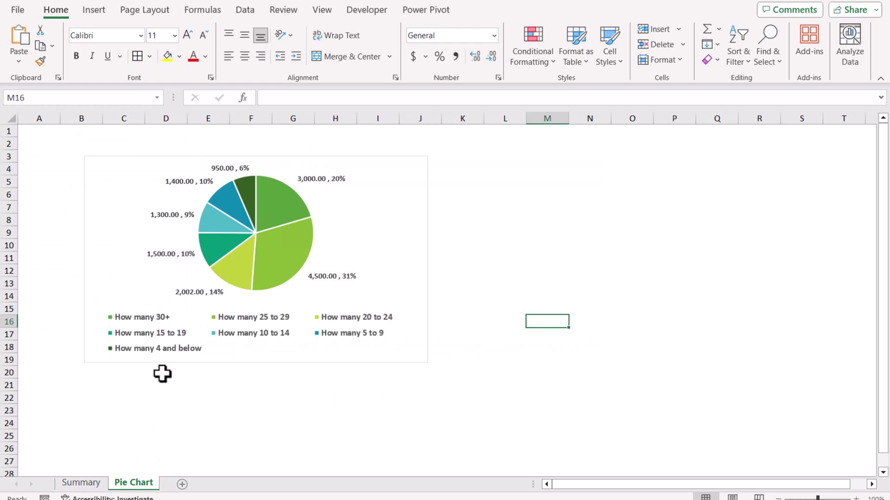
key("ctrl+Page_Up")
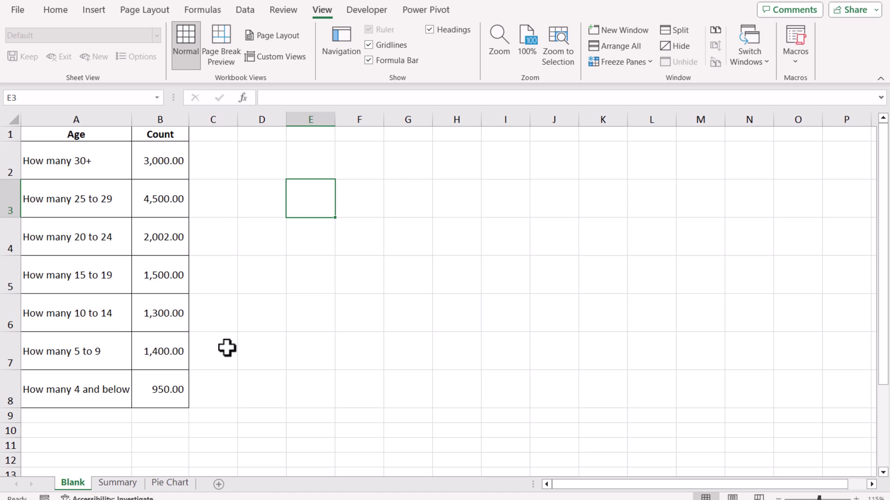
Insert a recommended Clustered Column chart from the Age and Count table A1:B8.
left_click_drag(68, 133, 149, 383)
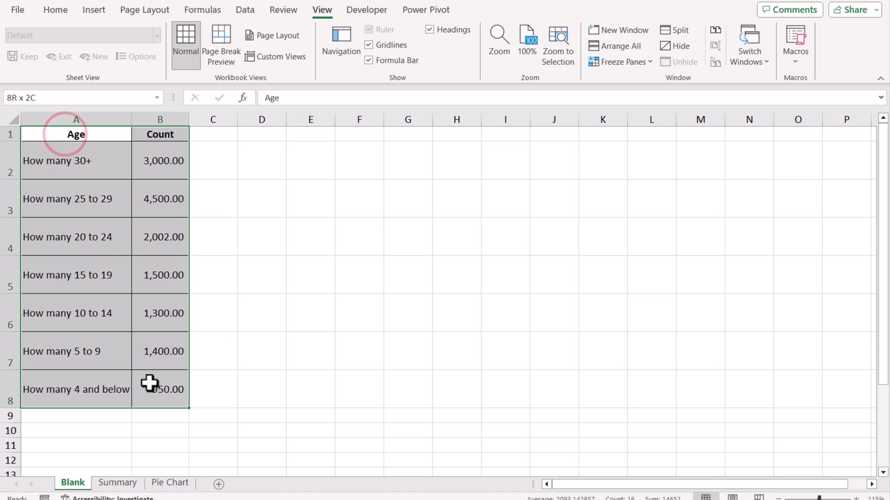
left_click(95, 10)
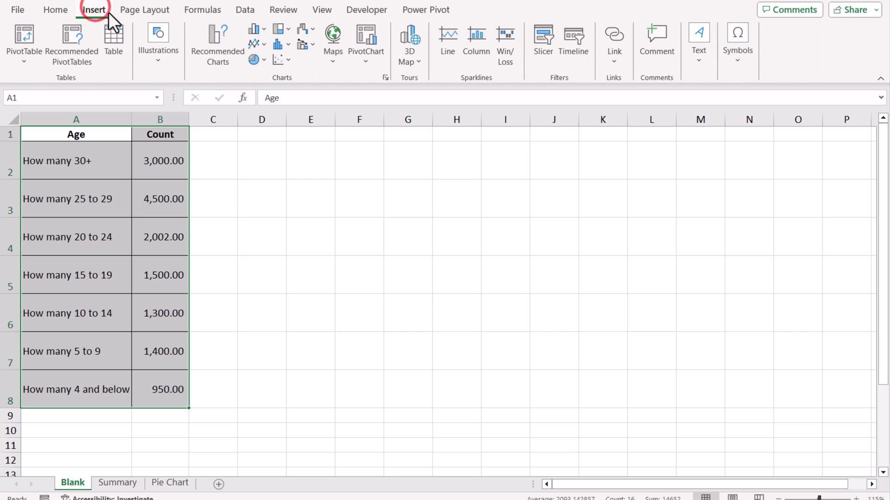
left_click(228, 59)
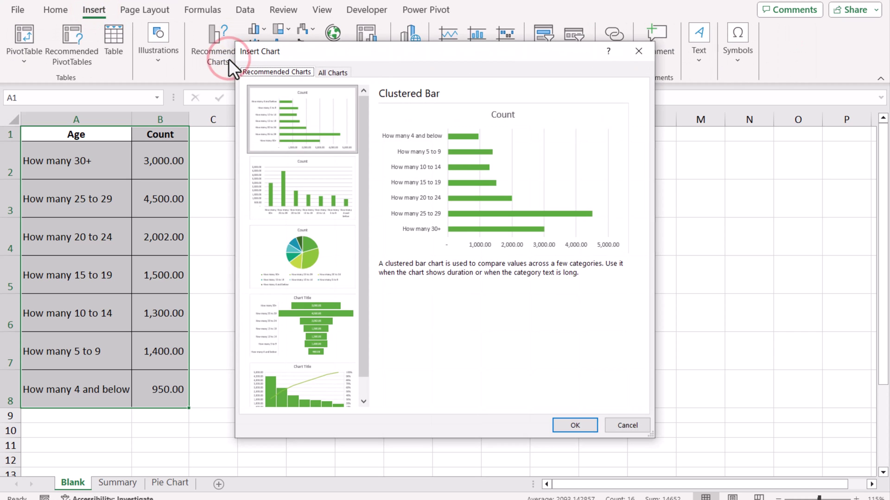
left_click(317, 192)
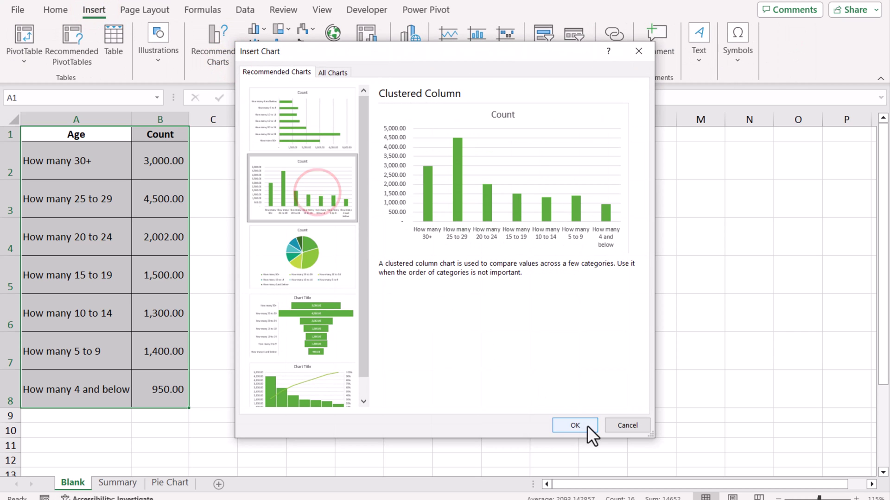
left_click(575, 425)
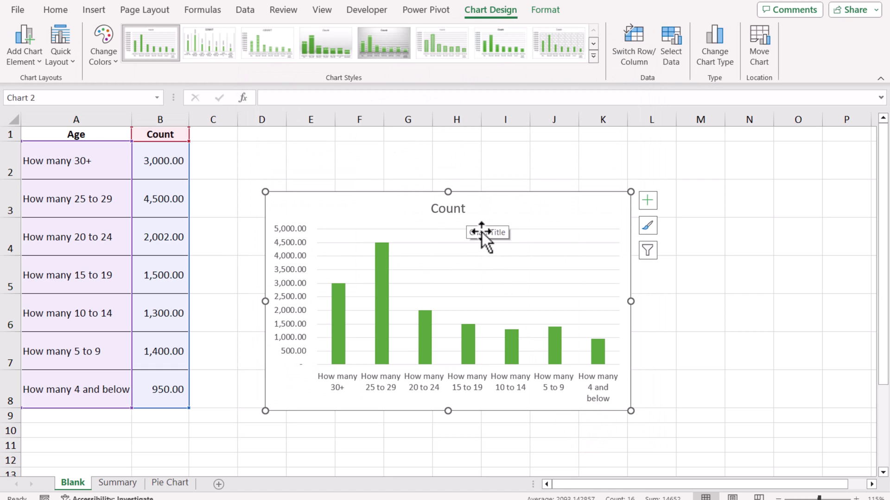
Apply the shaded chart Style 4 and delete its data labels.
left_click(330, 42)
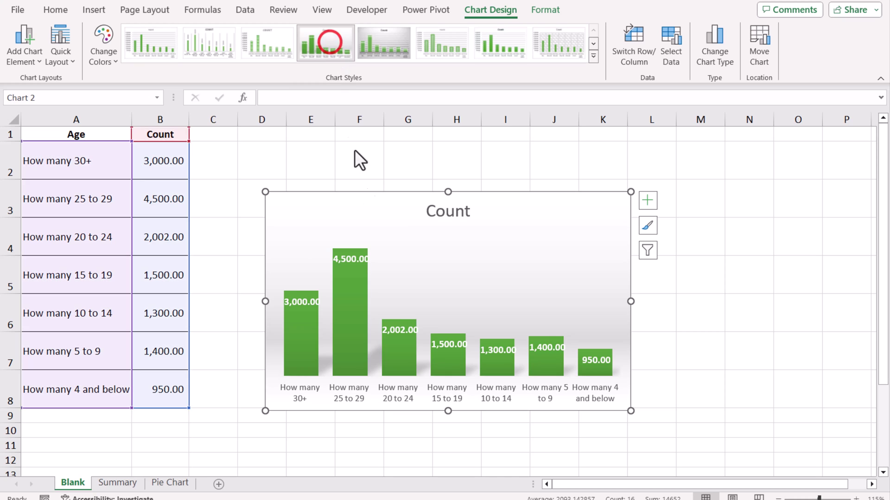
left_click(397, 333)
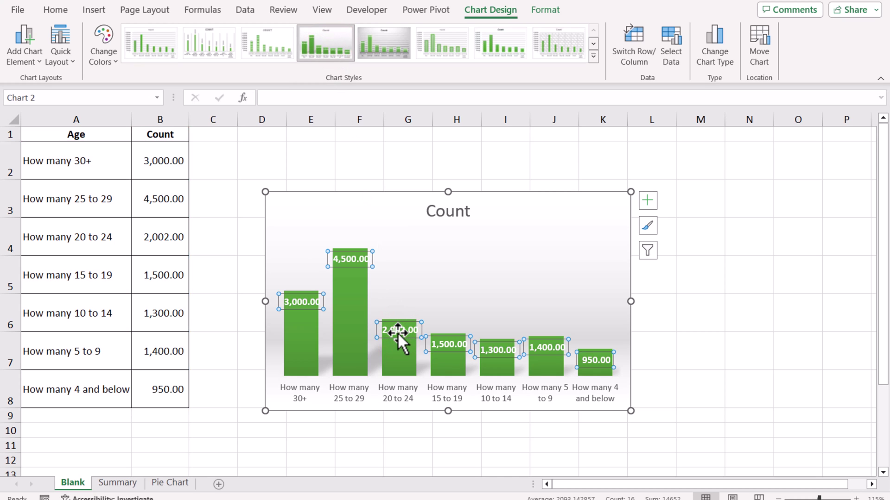
key("Delete")
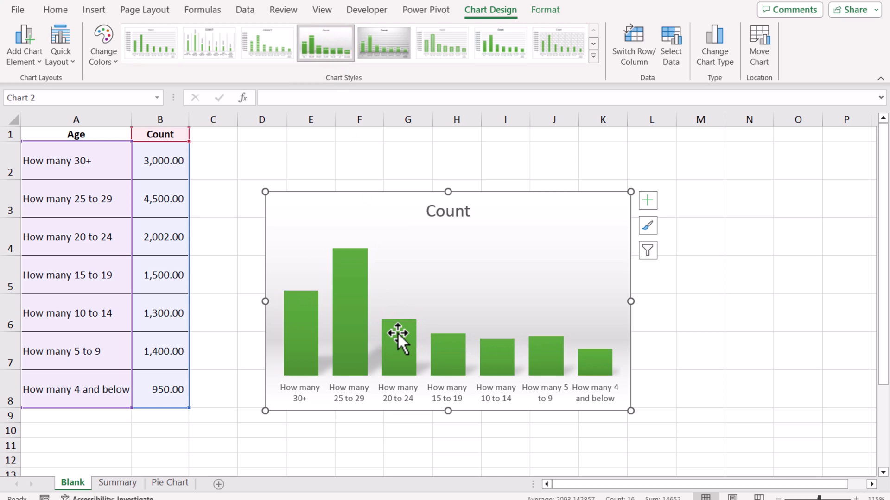
Turn on Vary colors by point for the Count series so each column differs.
right_click(602, 371)
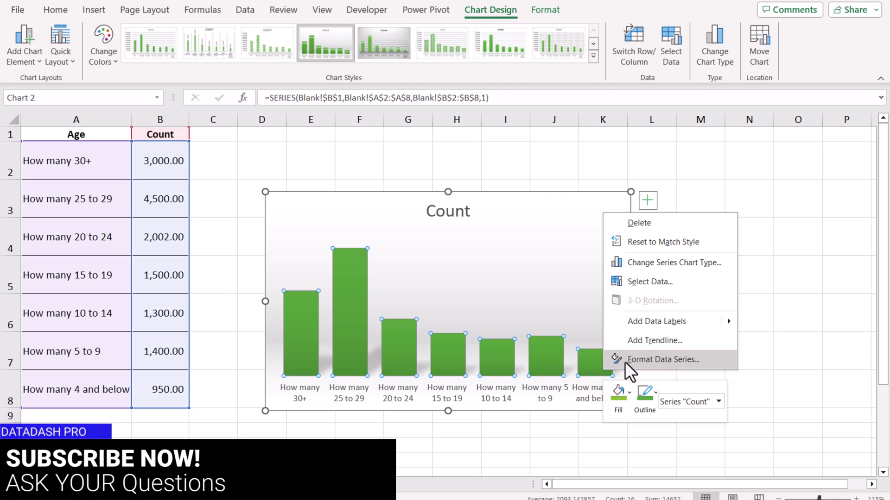
left_click(625, 360)
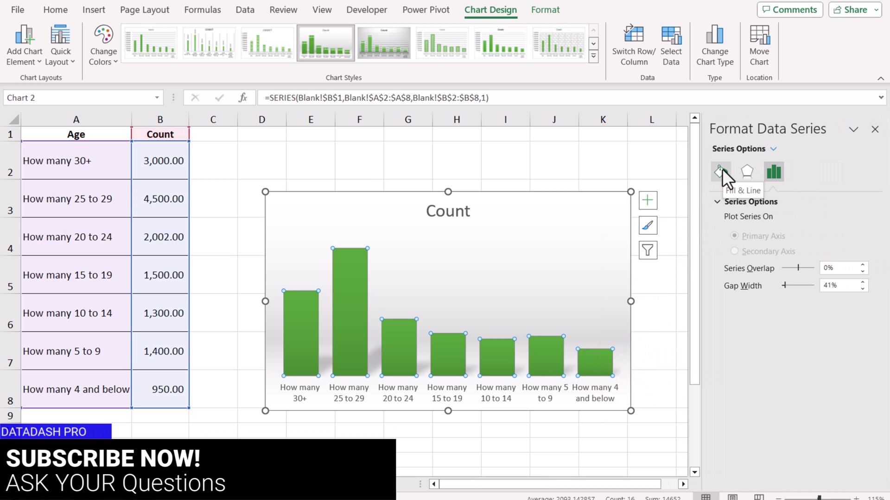
left_click(721, 170)
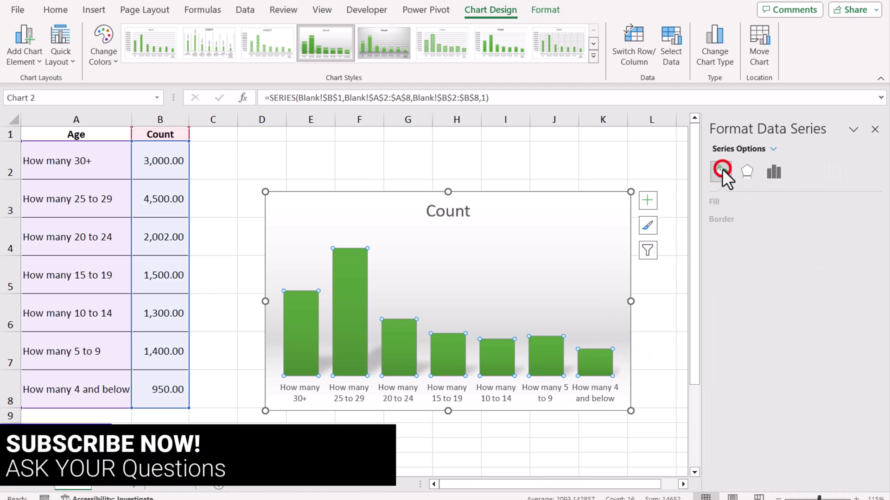
left_click(721, 205)
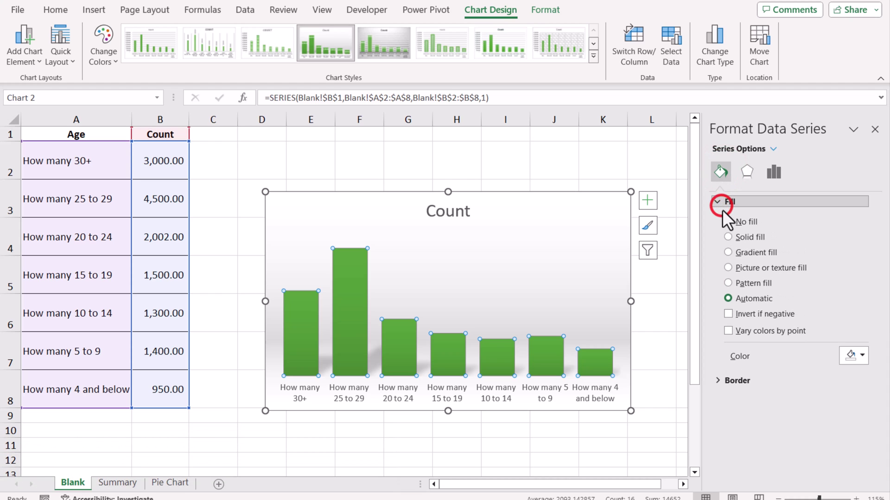
left_click(758, 332)
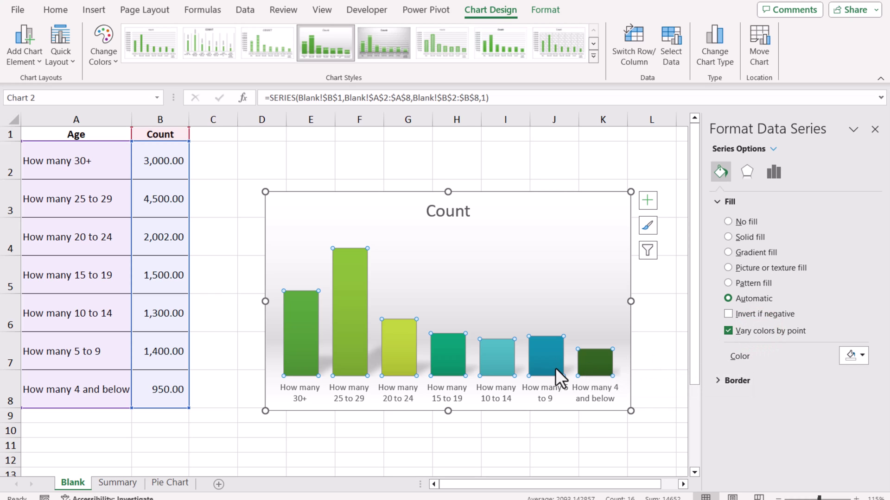
Narrow the series gap width to 28% and remove the Count chart title.
mouse_move(555, 369)
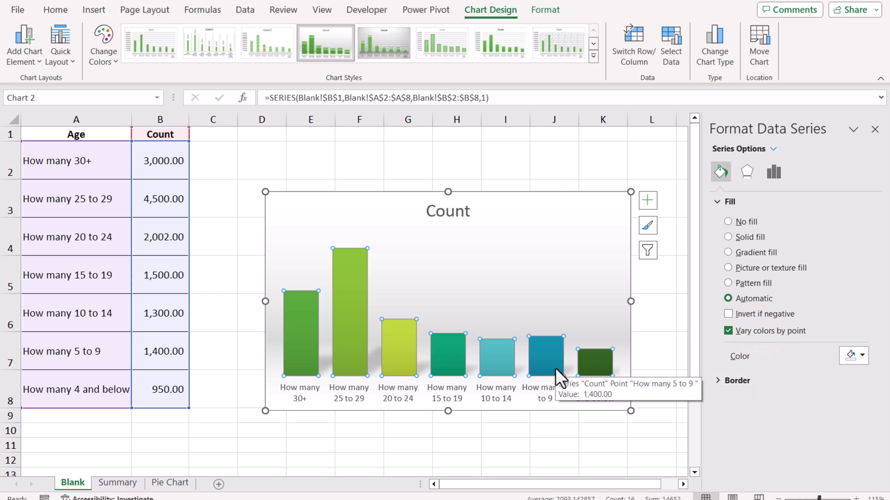
left_click(769, 175)
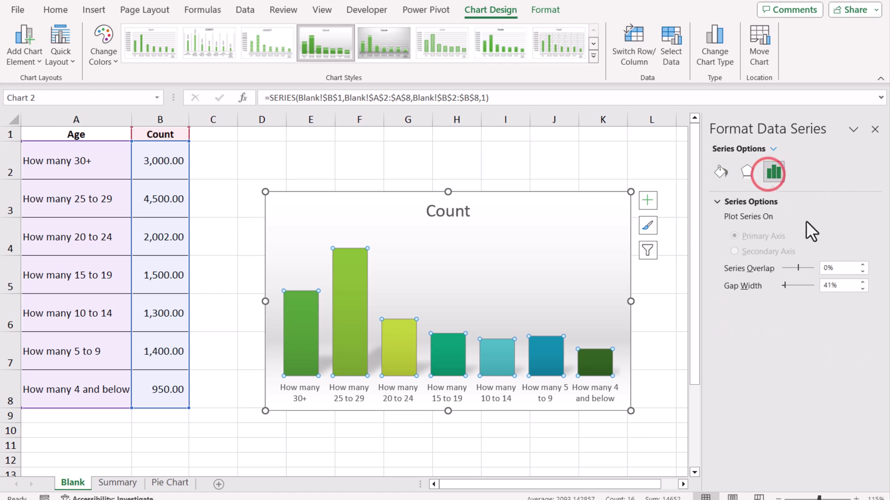
left_click(862, 289)
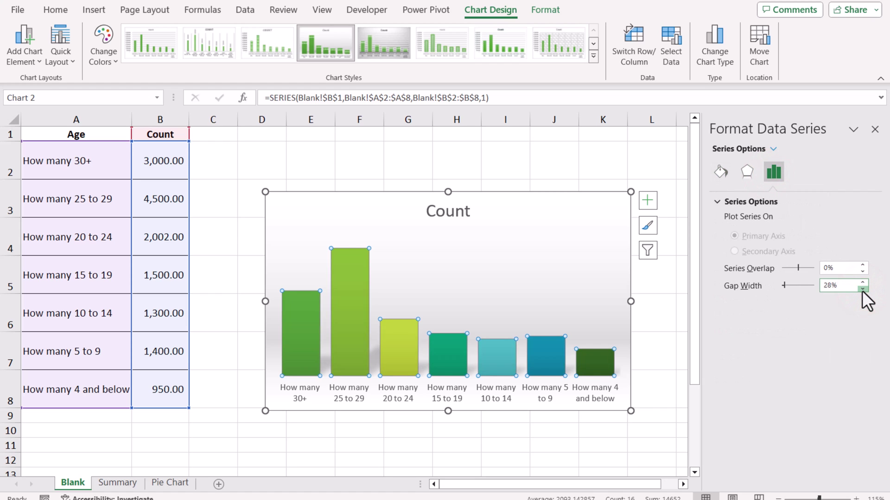
left_click(862, 289)
key("Escape")
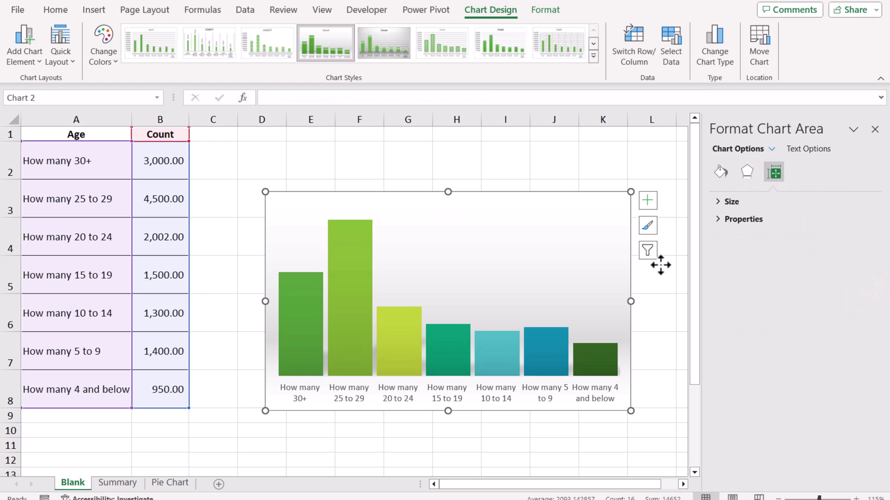
mouse_move(360, 227)
Move the chart right and enter =B2/SUM($B$2:$B$8) in C2.
left_click_drag(276, 188, 348, 193)
left_click(227, 164)
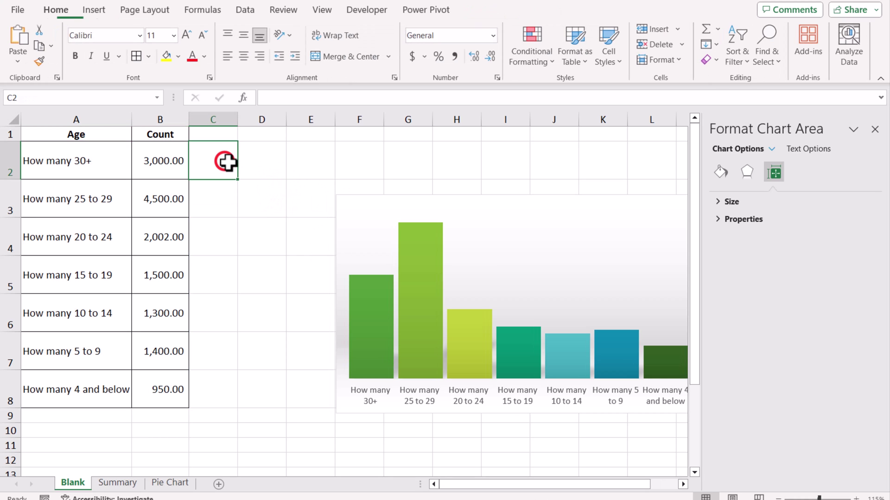
type("=")
left_click(170, 161)
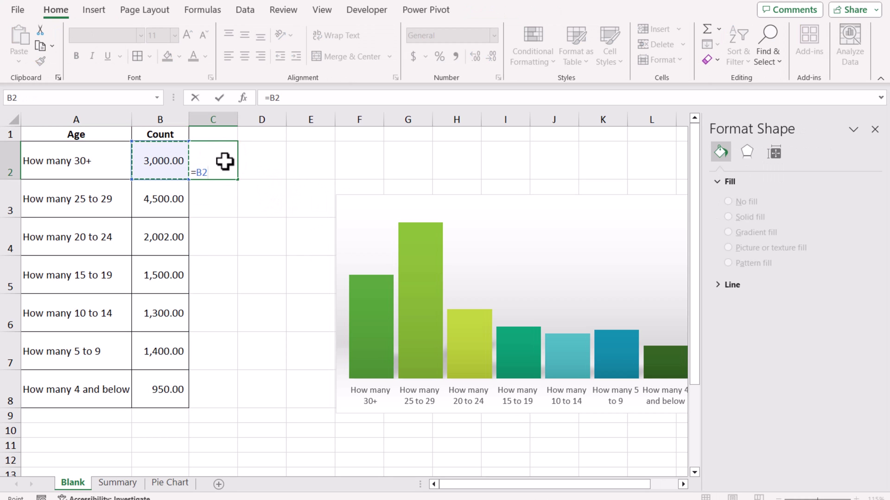
type("/sum(")
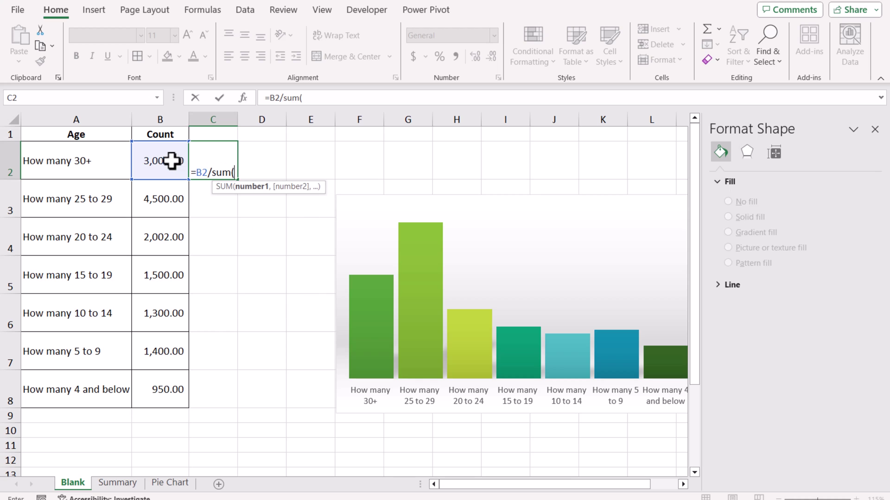
left_click_drag(167, 161, 166, 389)
key("F4")
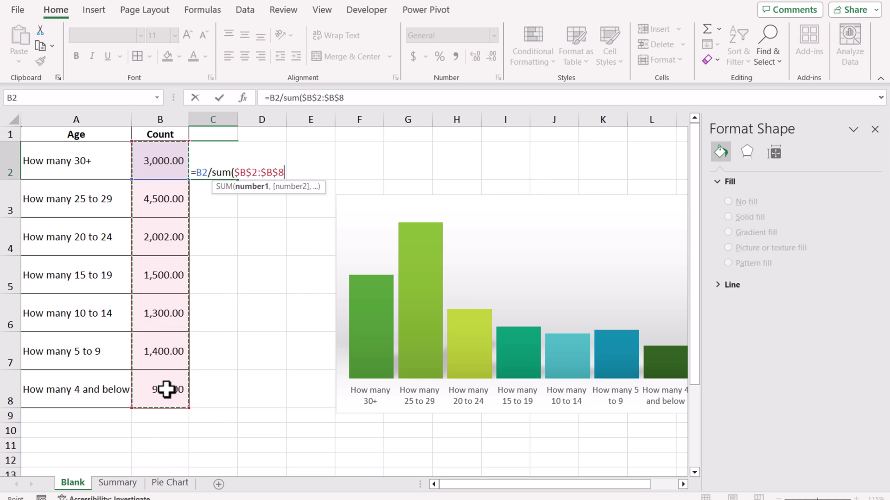
type(")")
key("Return")
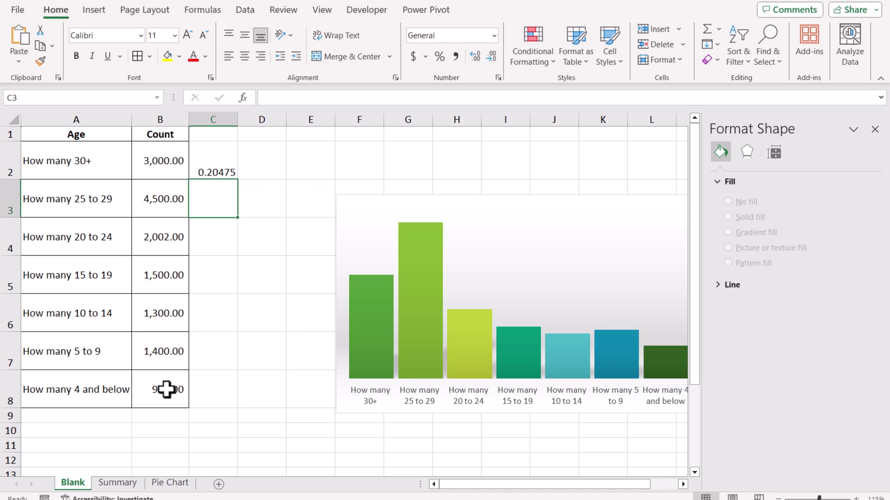
Fill the share formula down to C8 and check the copy in C5.
left_click(227, 172)
left_click_drag(238, 178, 209, 411)
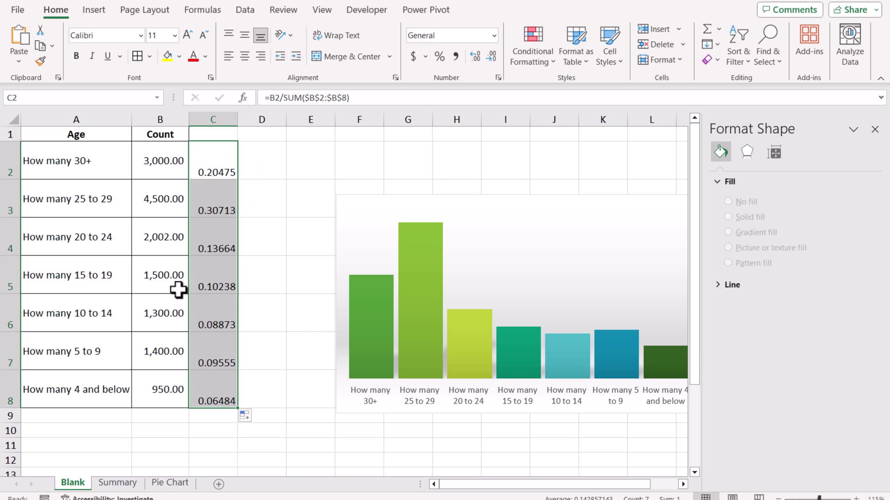
double_click(203, 280)
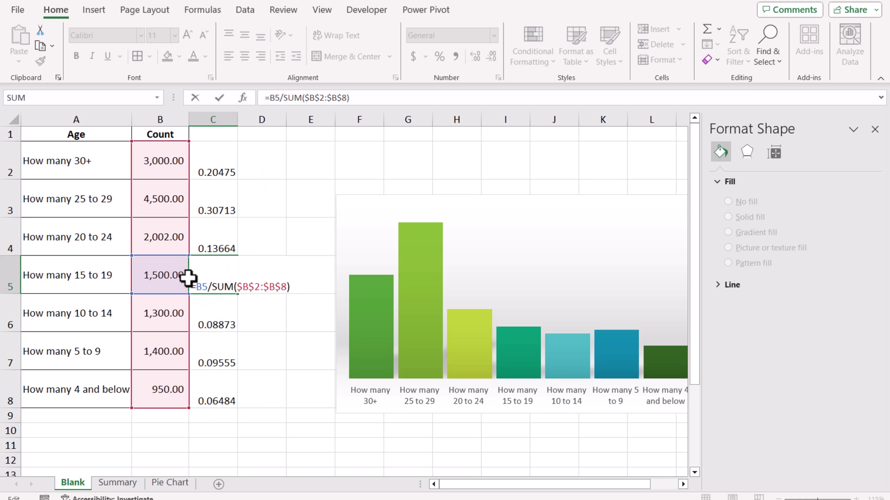
key("Escape")
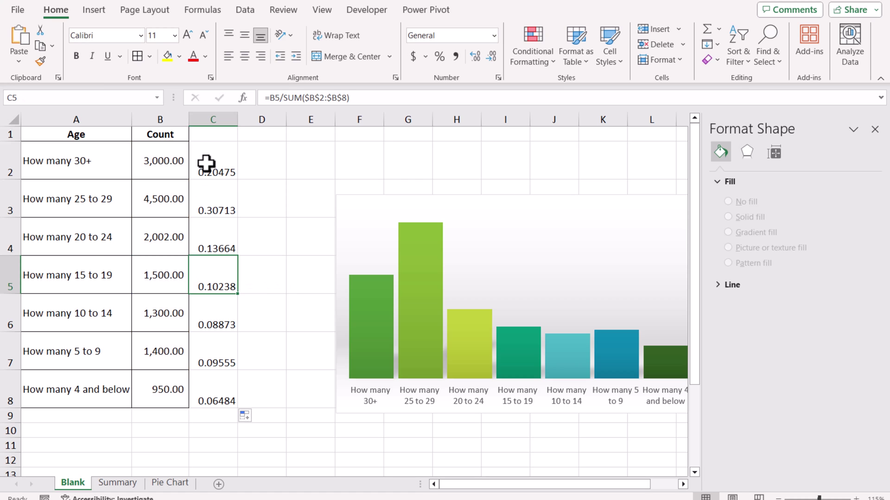
left_click(206, 163)
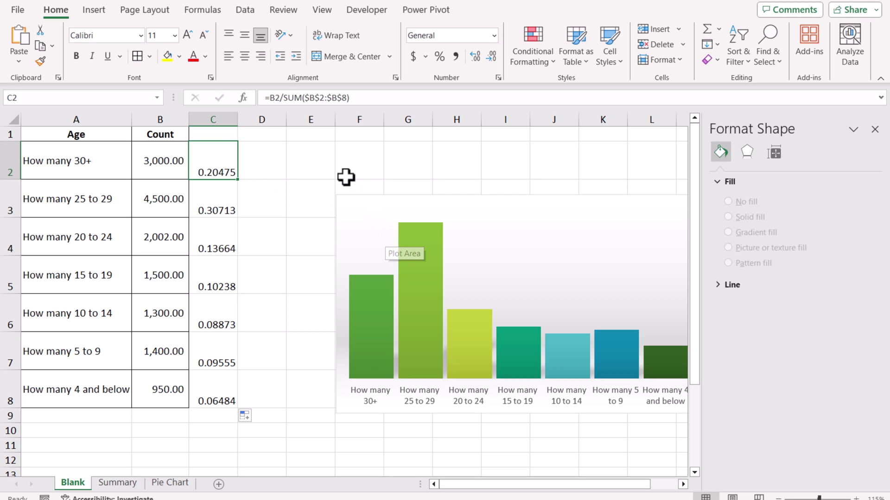
Change C2 to =TEXT(B2/SUM($B$2:$B$8),"0.0%") and fill it down to C8.
left_click(288, 98)
type("text(")
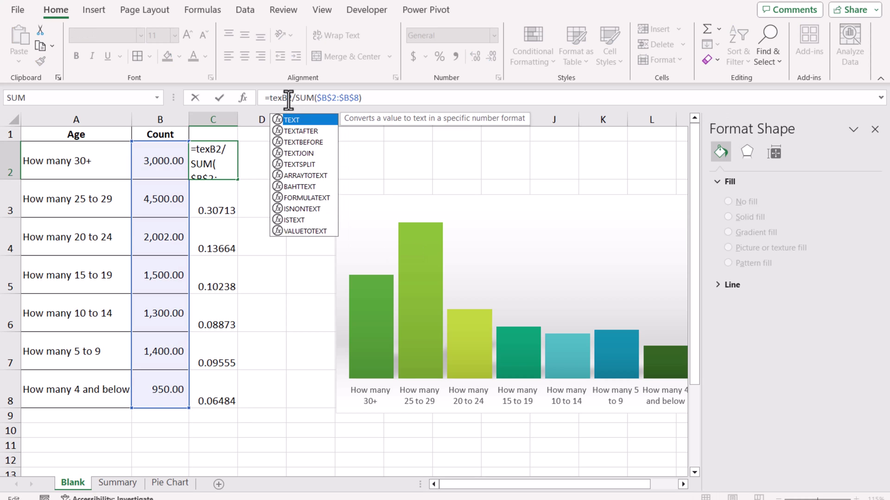
left_click_drag(288, 99, 373, 97)
left_click(375, 97)
type(",")
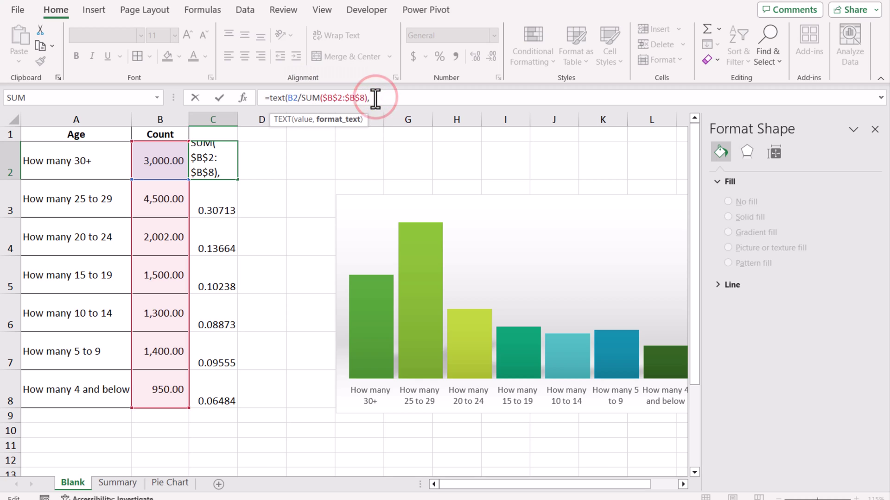
type("\"0.")
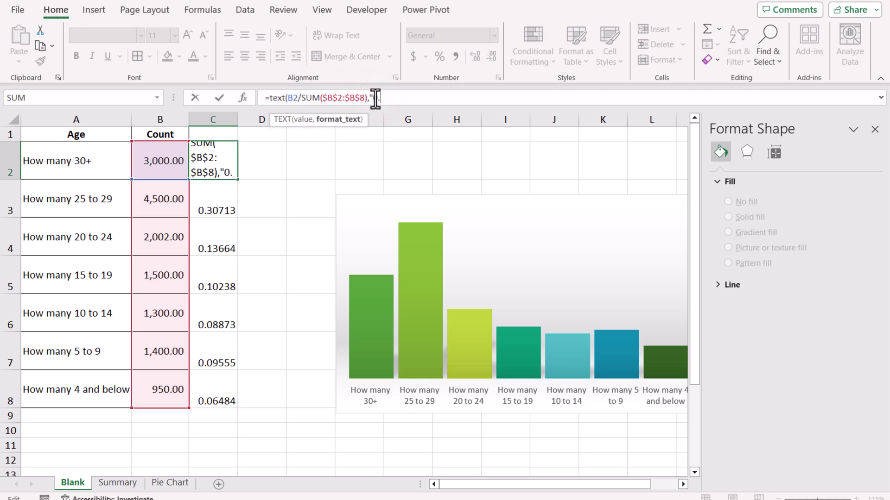
type("0%\"")
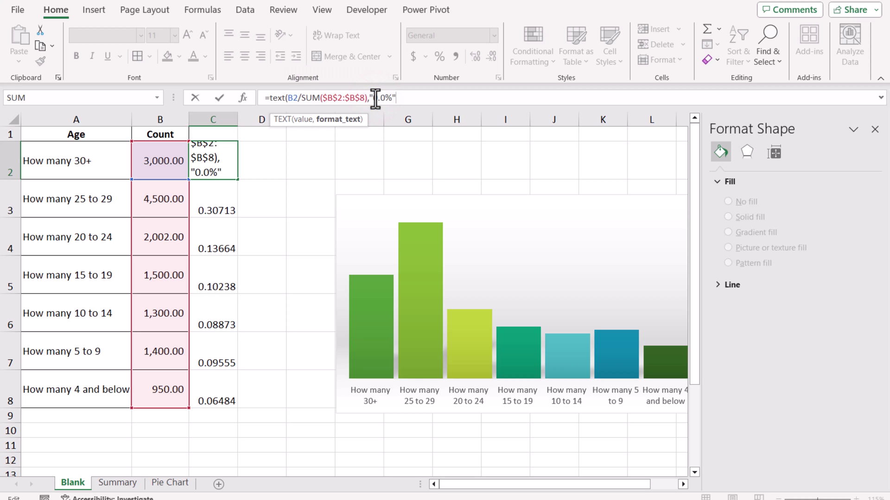
type(")")
key("Return")
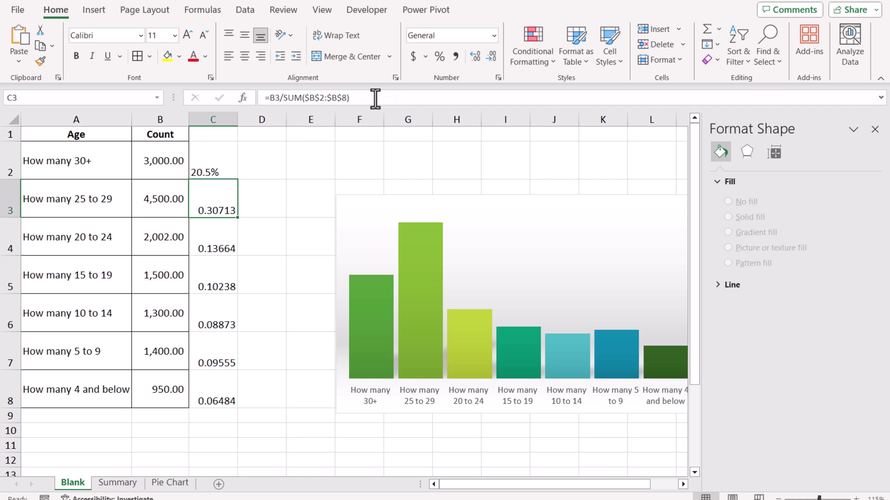
left_click(222, 167)
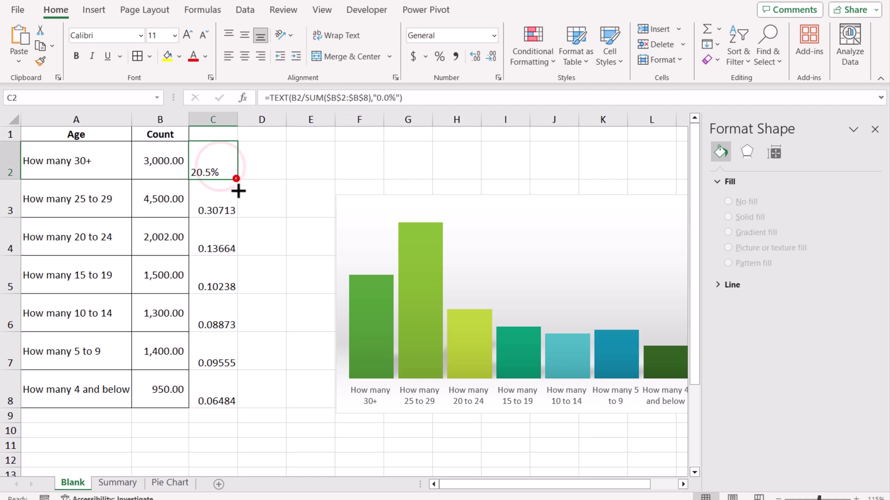
left_click_drag(236, 179, 231, 405)
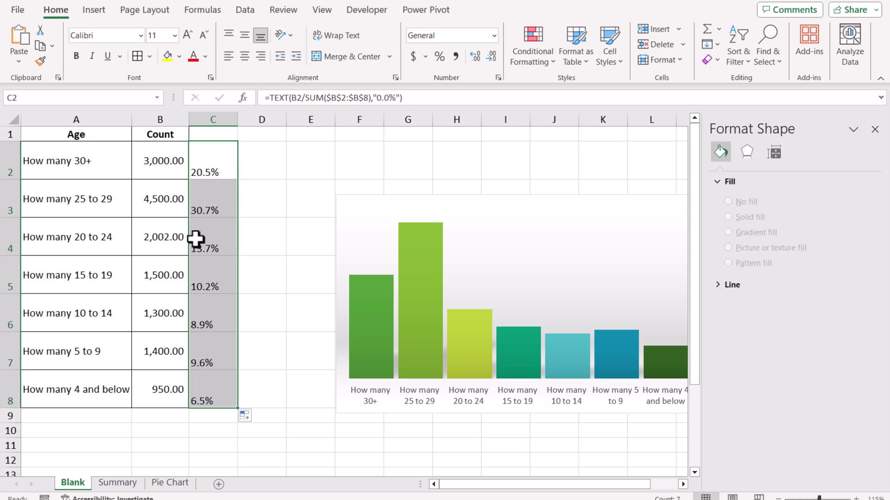
Enter =TEXT(B2,"#,##0") in D2 and fill it down to D8.
left_click(149, 378)
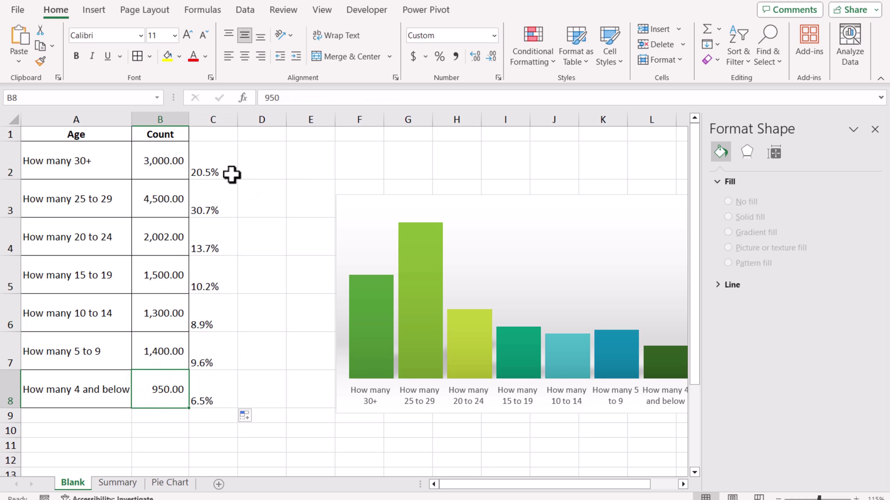
left_click(255, 163)
type("=text(")
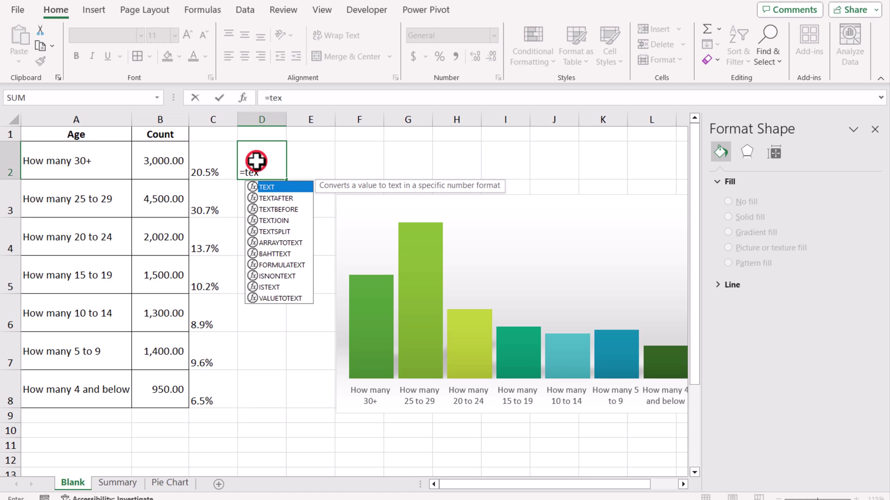
left_click(174, 160)
type(",")
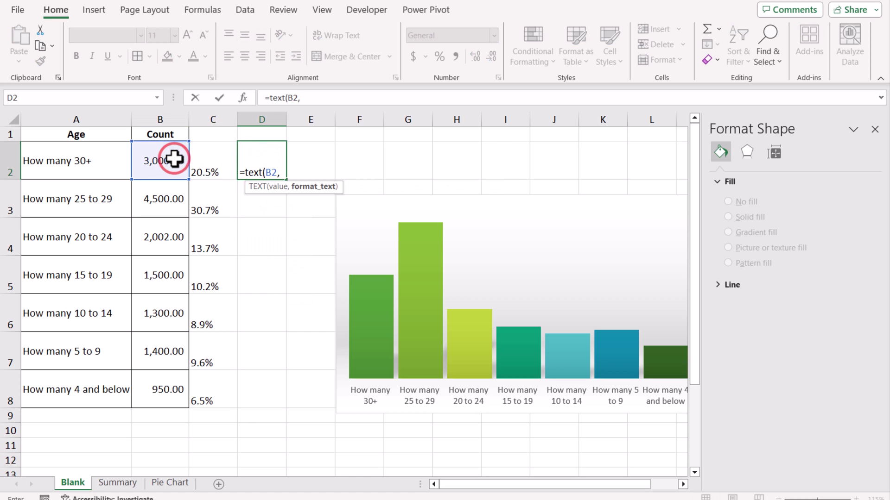
type("\"#")
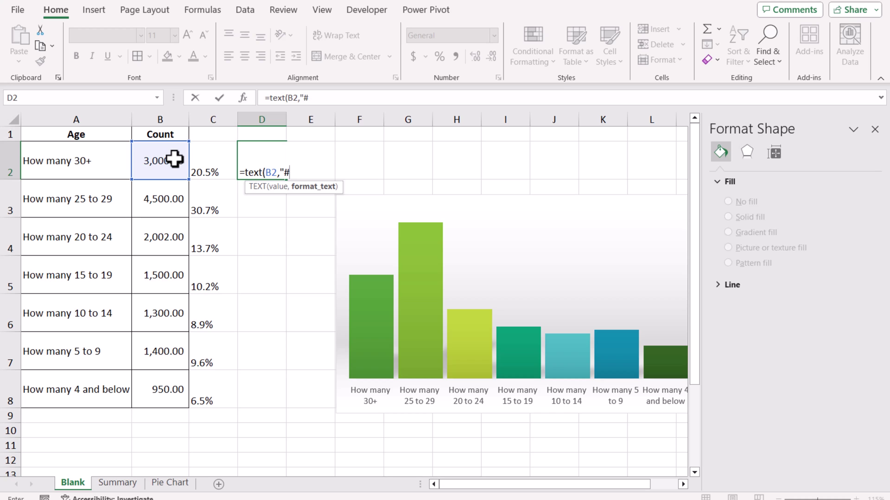
type(",##0\")")
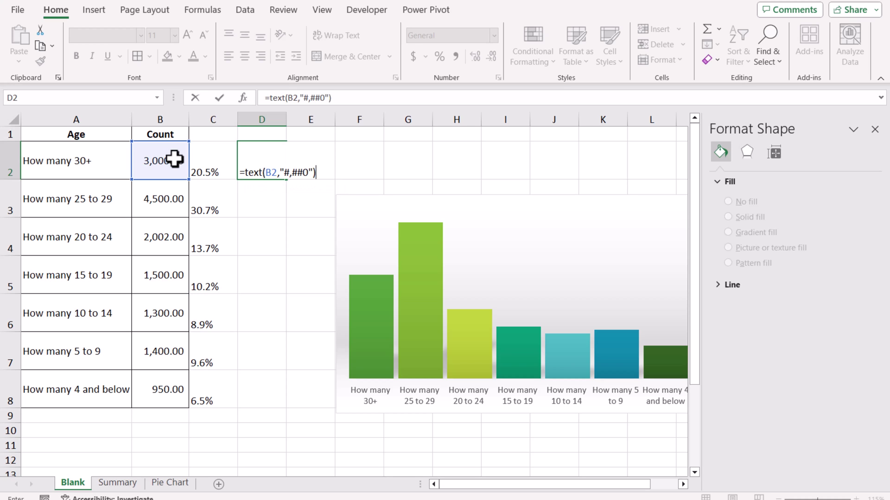
key("Return")
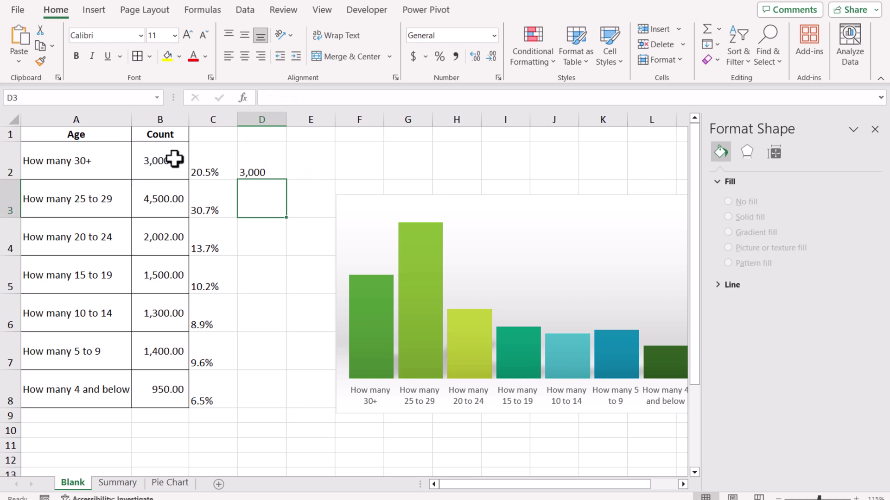
left_click(278, 169)
left_click_drag(286, 178, 274, 394)
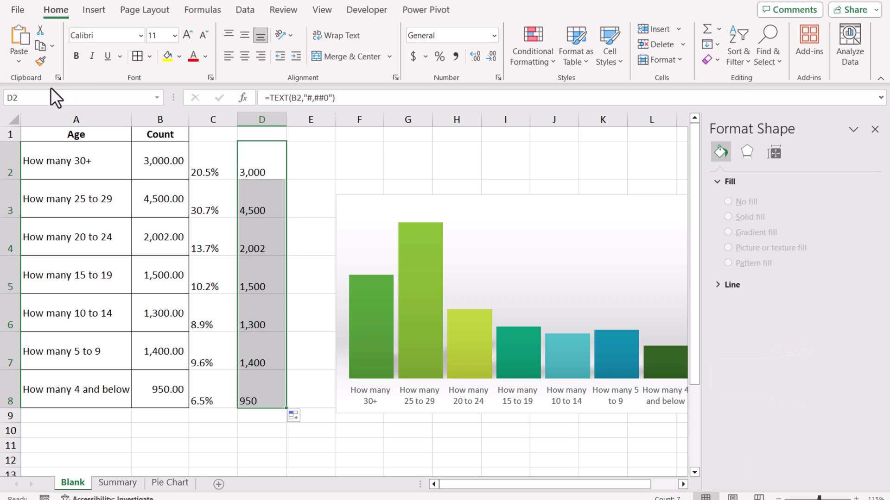
Copy the C2 percentage and D2 count formulas into the Clipboard pane.
left_click(59, 78)
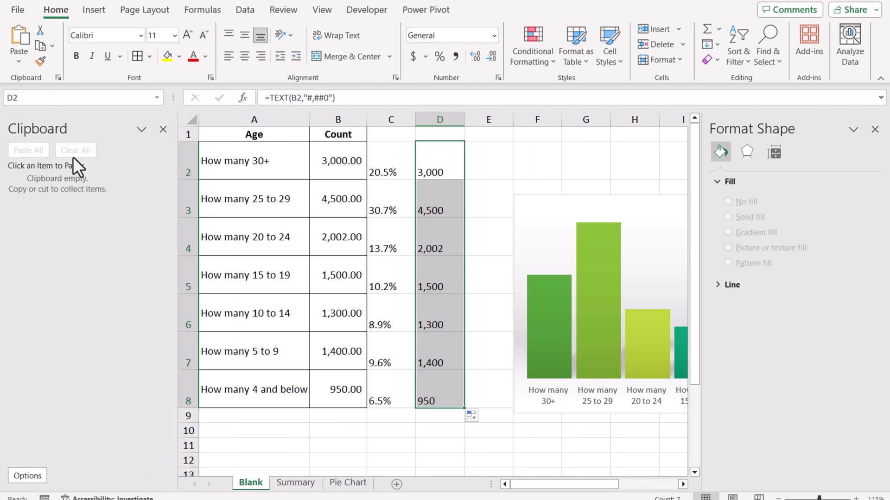
left_click(390, 162)
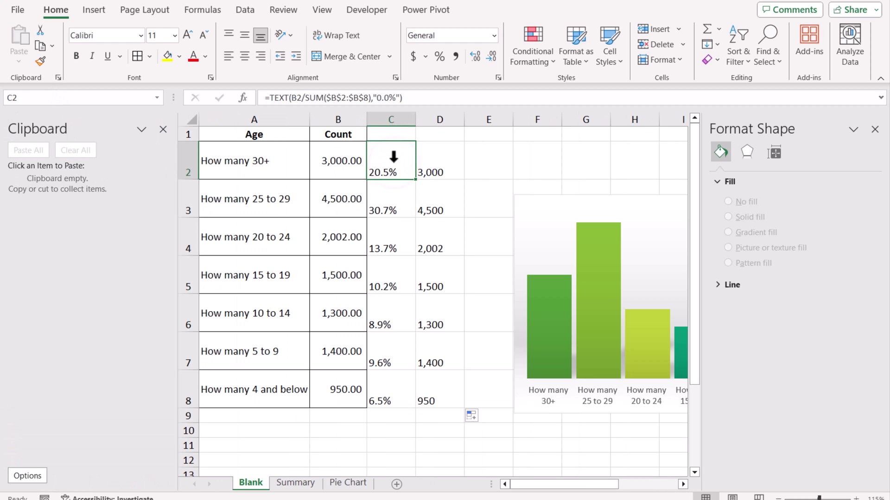
triple_click(330, 98)
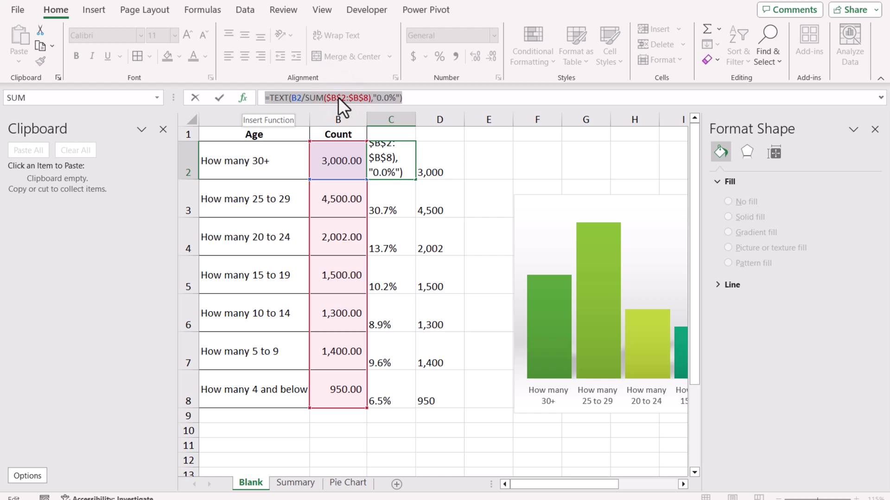
key("ctrl+c")
left_click(430, 161)
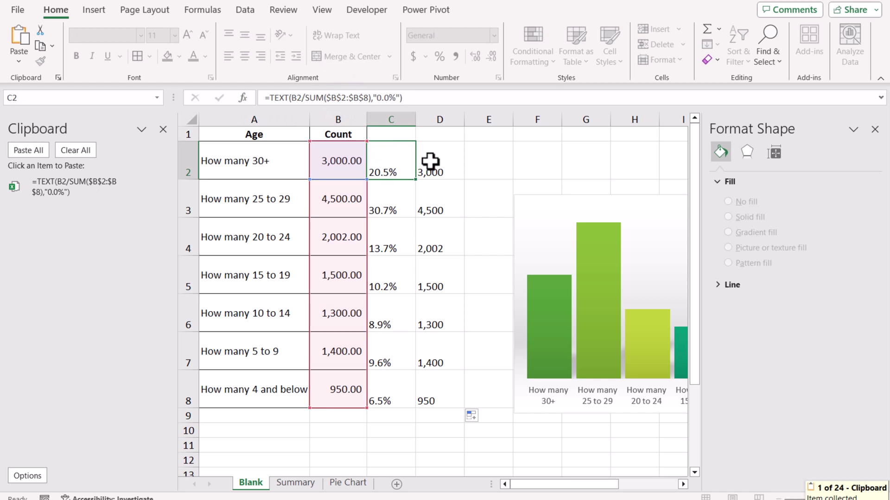
triple_click(257, 97)
key("ctrl+c")
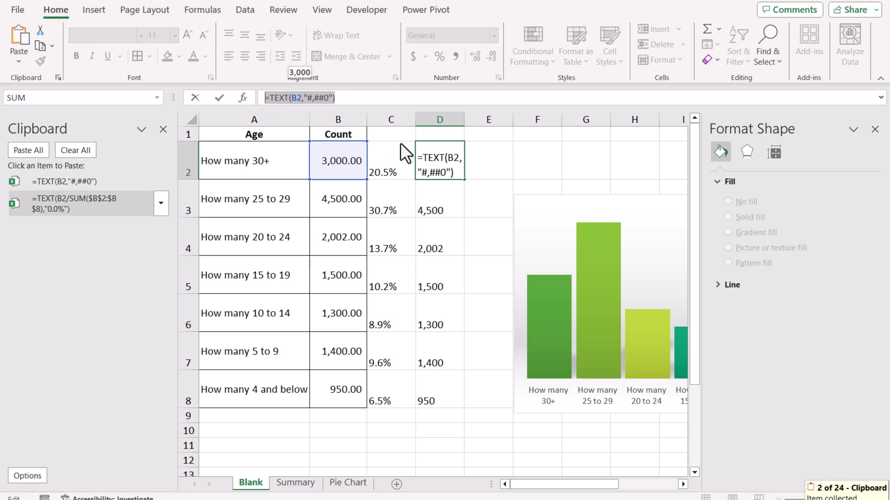
key("Escape")
Start E2 with =TEXTJOIN(CHAR(10),FALSE, as the line-break join.
left_click(491, 168)
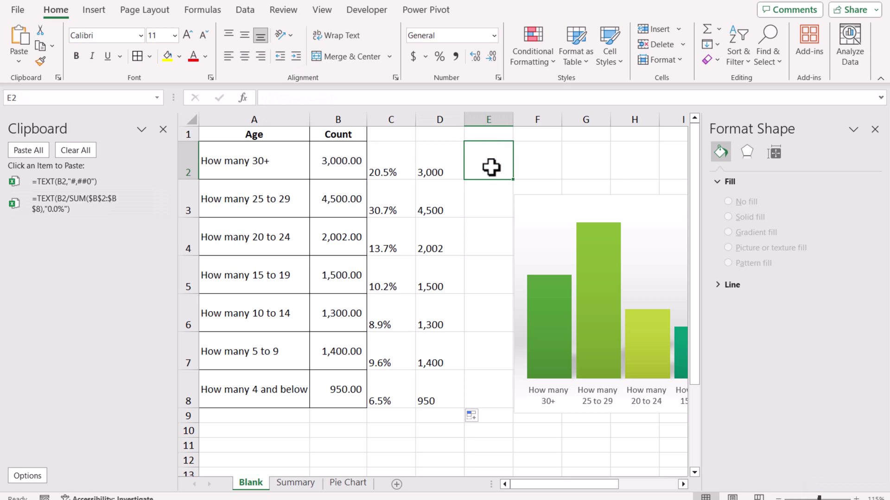
type("=textjoin(")
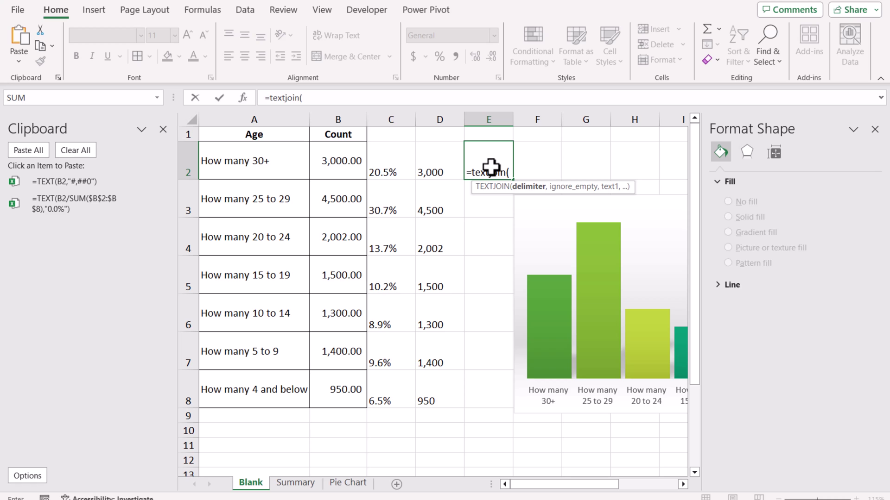
type("chart")
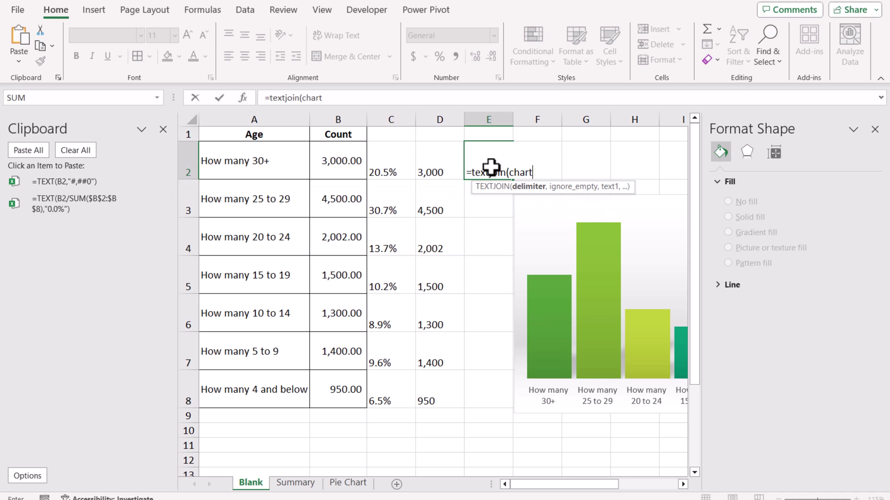
key("BackSpace")
type("(10")
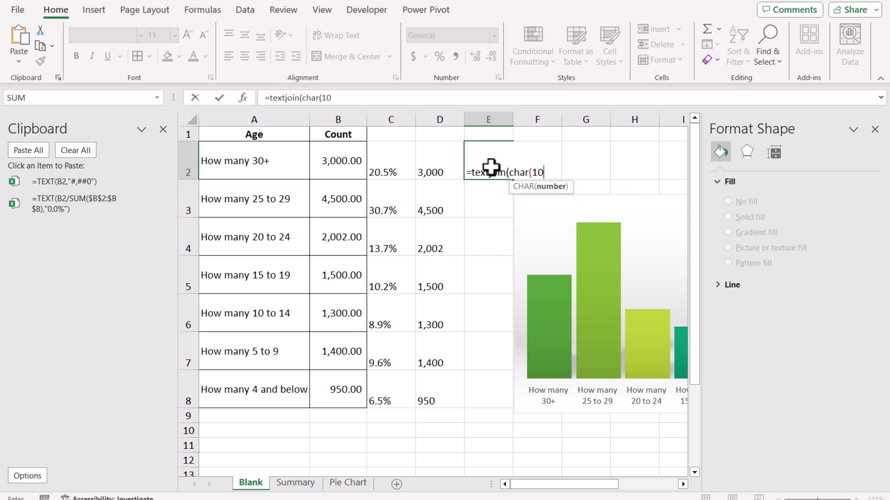
type(")")
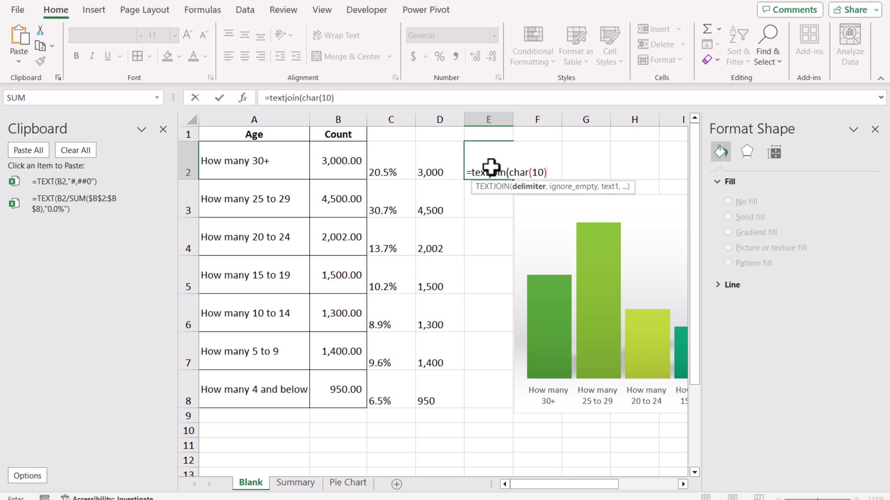
type(",")
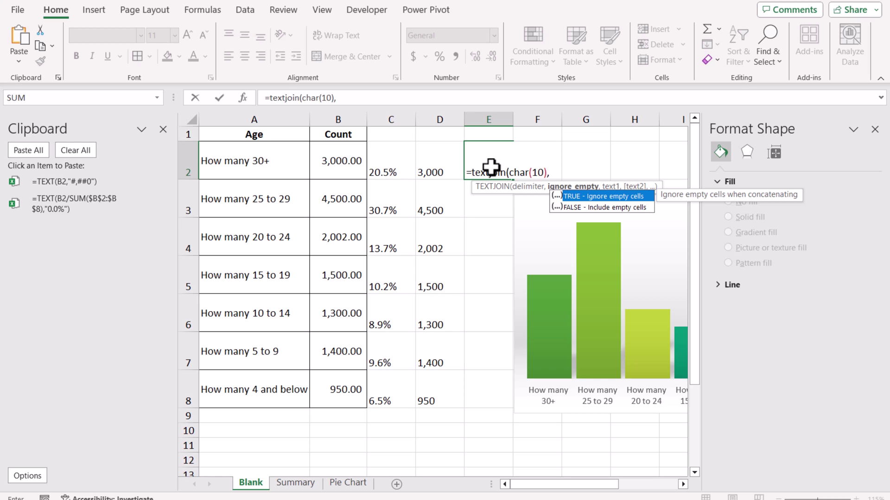
type("false,")
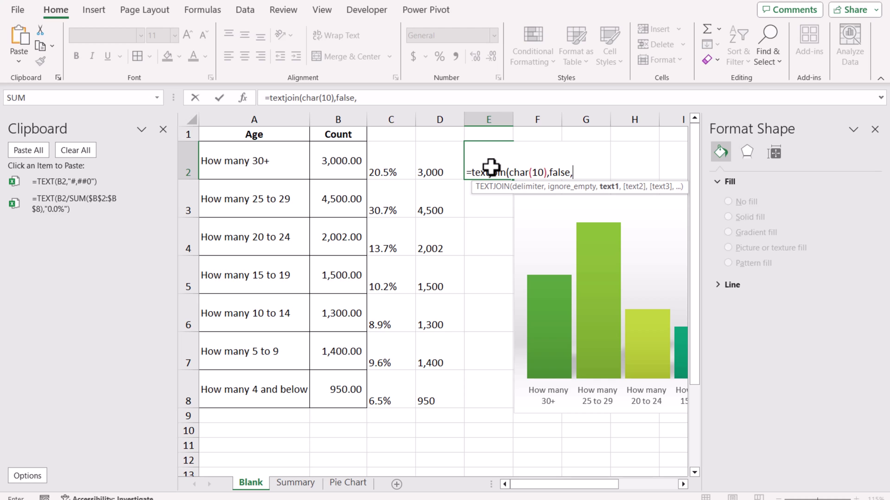
Insert the percentage and count TEXT formulas from the Clipboard to complete the join.
left_click(82, 210)
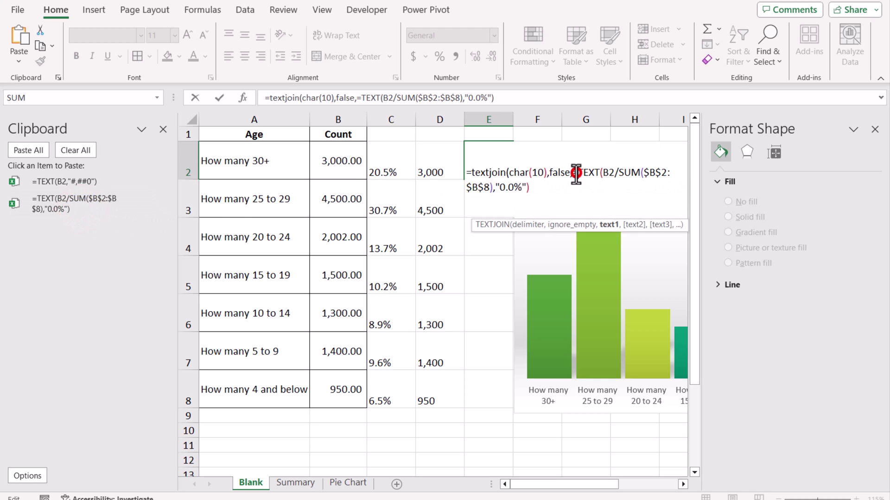
key("BackSpace")
key("End")
type(",")
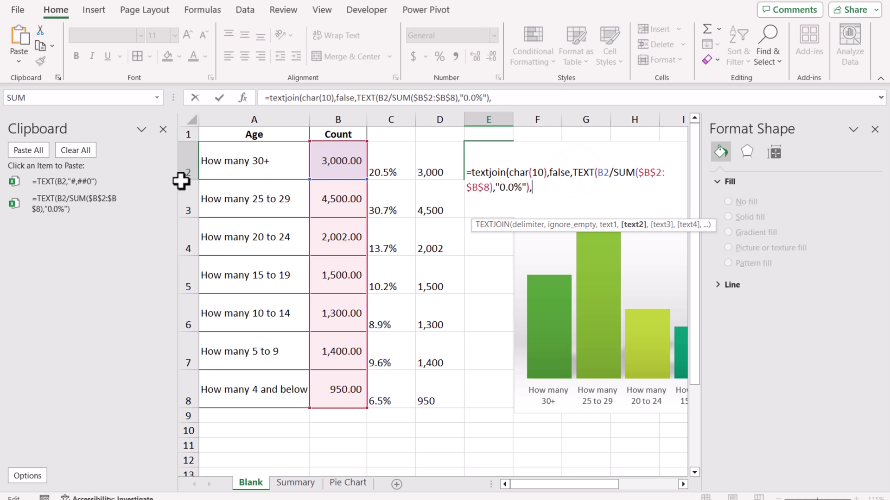
left_click(81, 183)
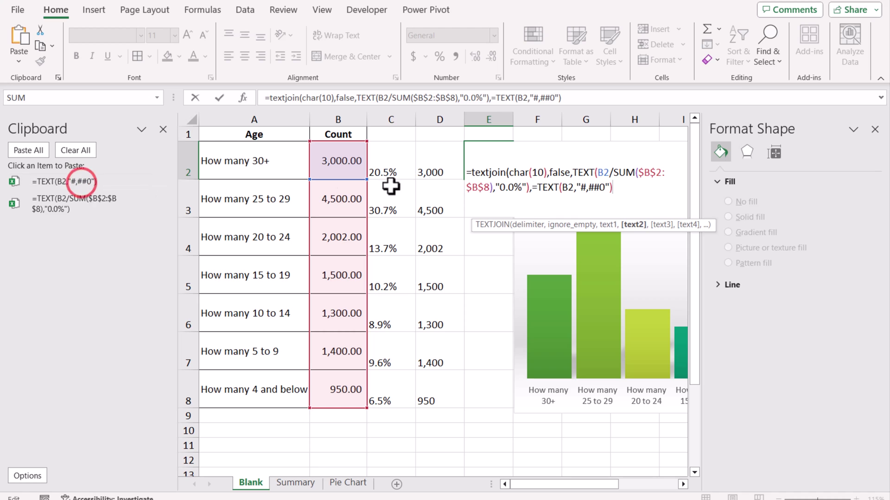
left_click(535, 188)
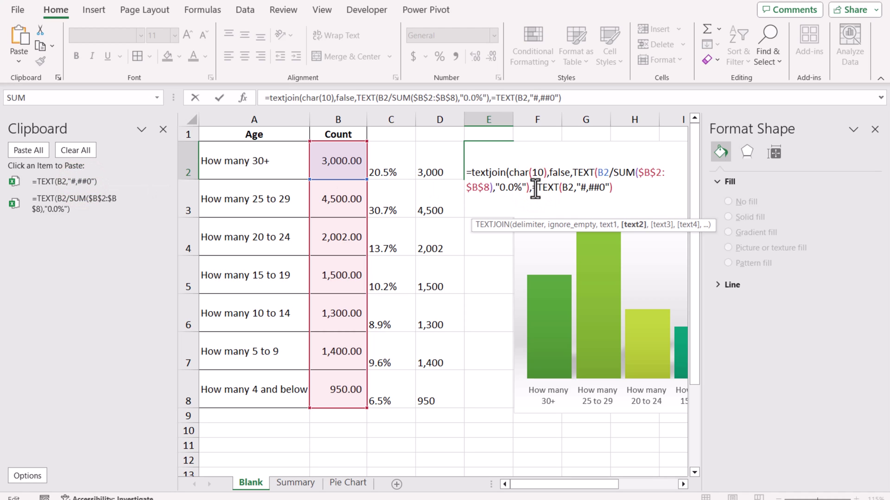
key("BackSpace")
key("Return")
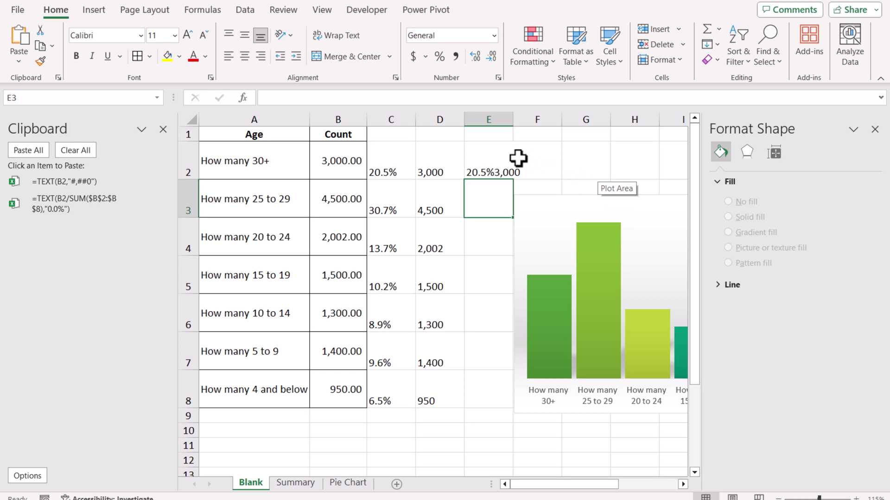
Wrap text in E2 and surround the count with "("&…&")" parentheses.
key("Up")
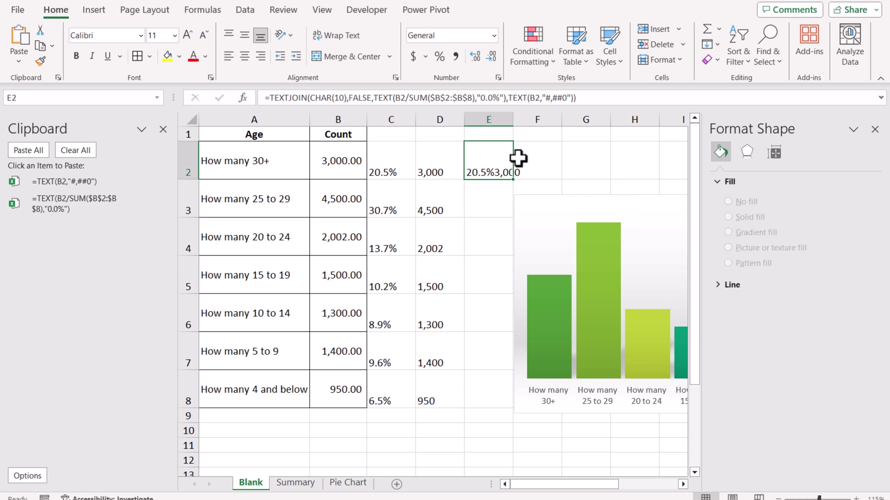
left_click(332, 39)
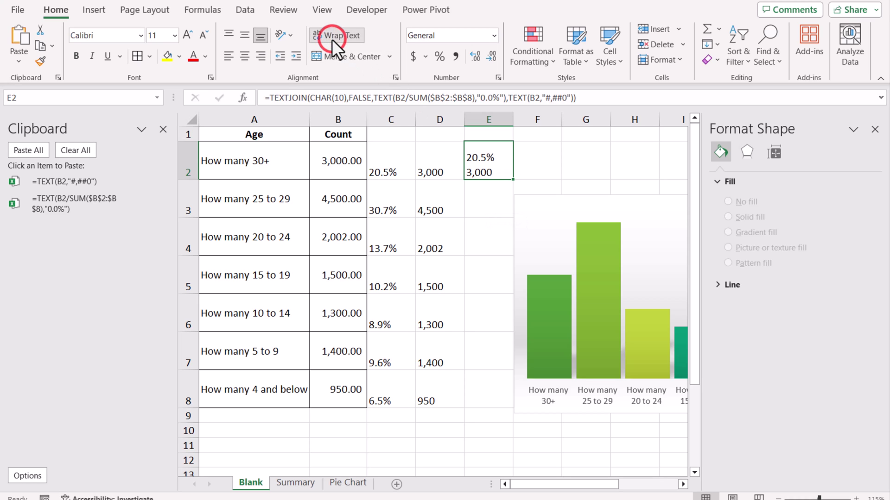
double_click(463, 150)
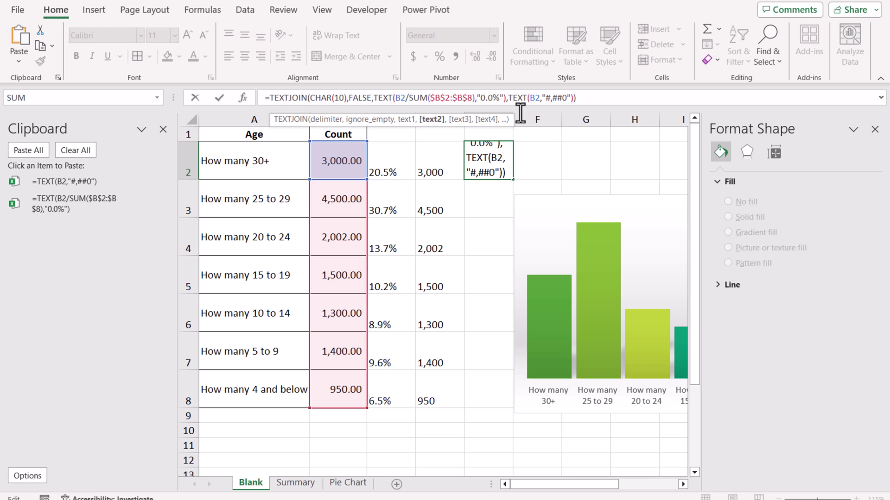
type("\"(")
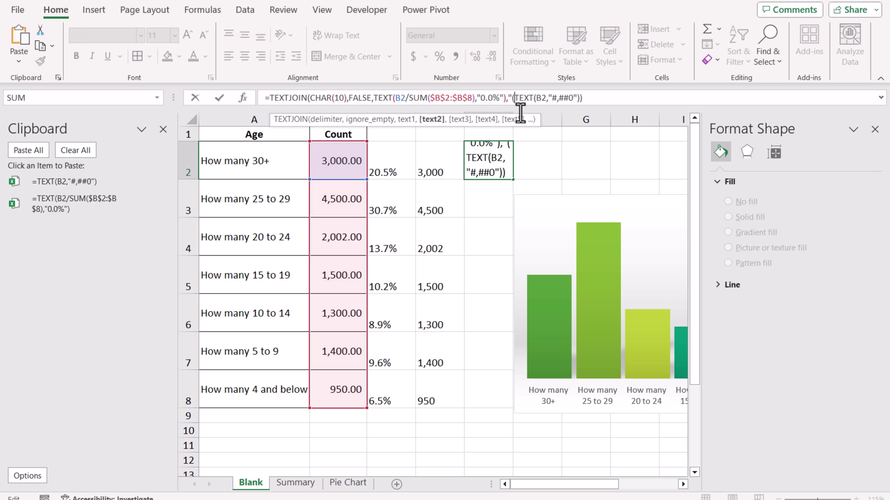
type("\"&")
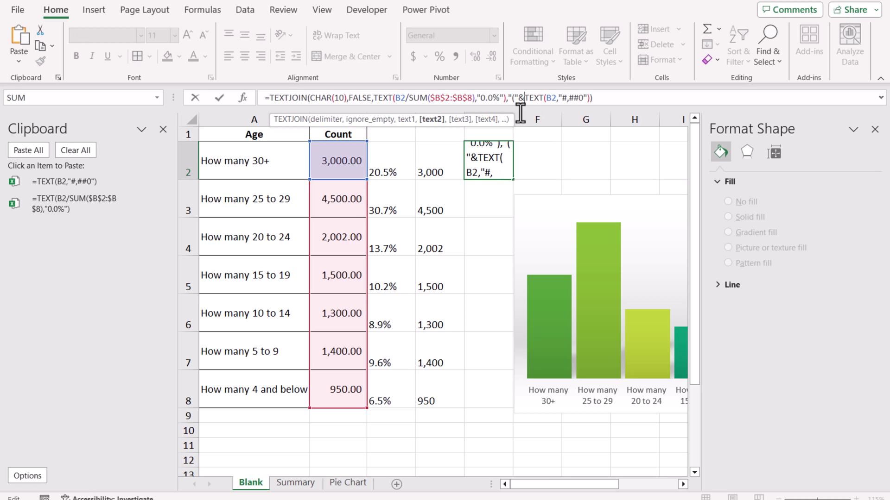
key("Right")
key("Right")
key("Right")
key("Right")
key("Right")
key("Right")
key("Right")
key("Right")
key("Right")
type("&")
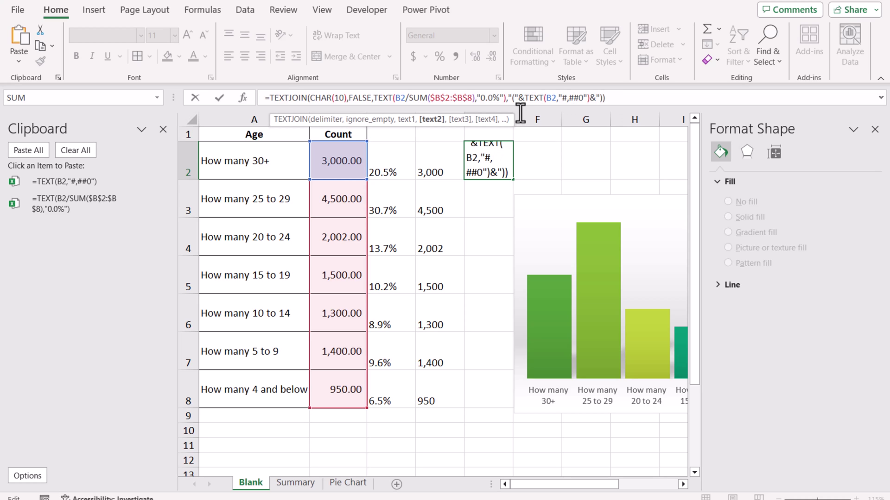
key("Return")
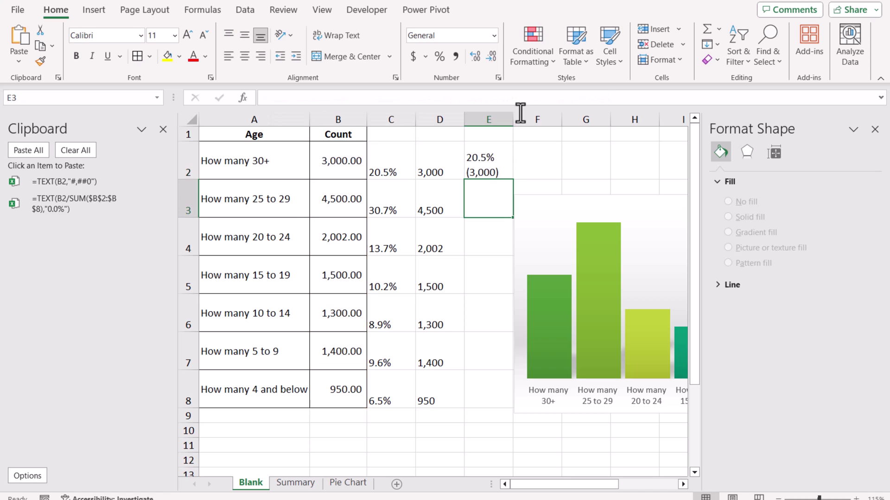
Fill the E2 label formula down to E8 and delete helper columns C:D.
key("Up")
left_click_drag(512, 179, 499, 399)
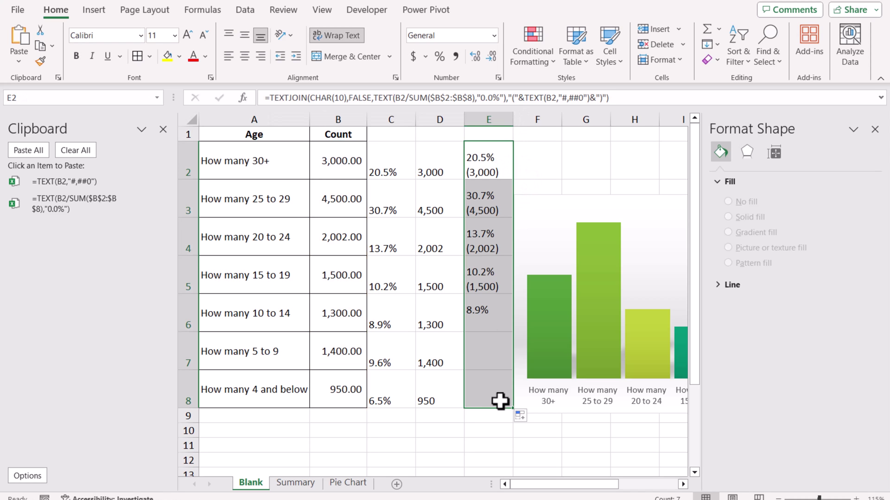
left_click(434, 122)
left_click_drag(434, 123, 399, 121)
right_click(398, 120)
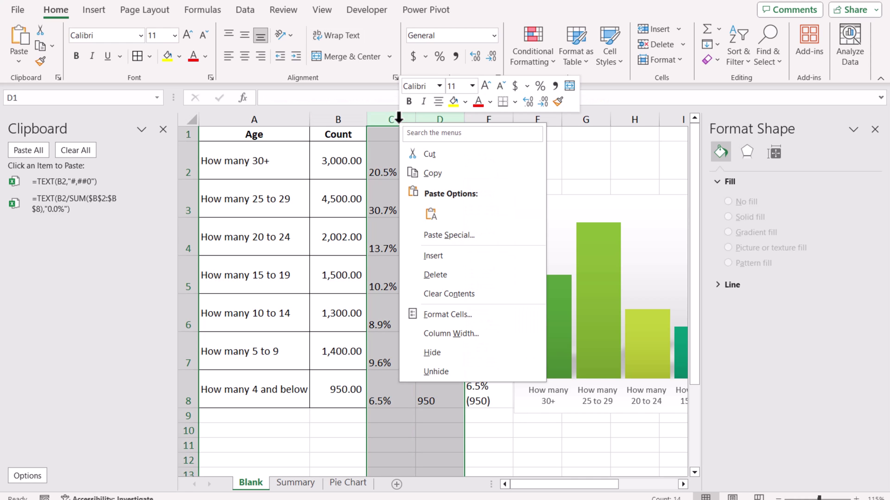
left_click(439, 278)
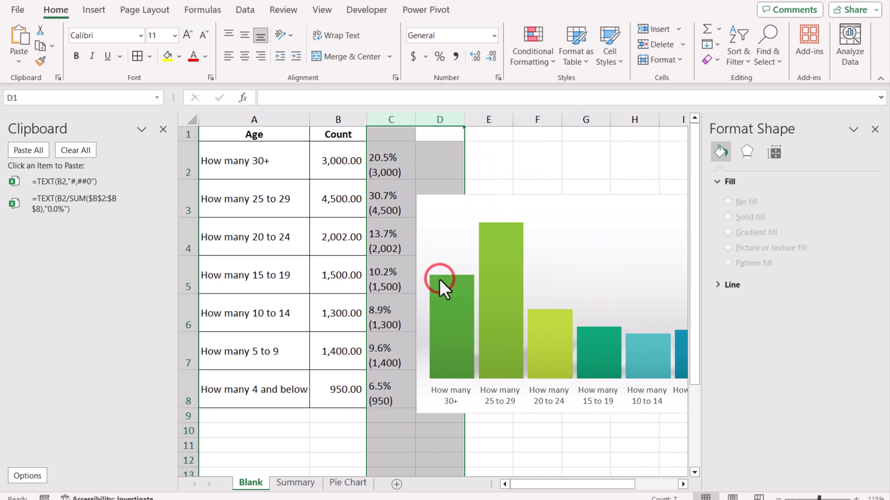
Add chart data labels taking their text from cells C2:C8.
left_click(551, 197)
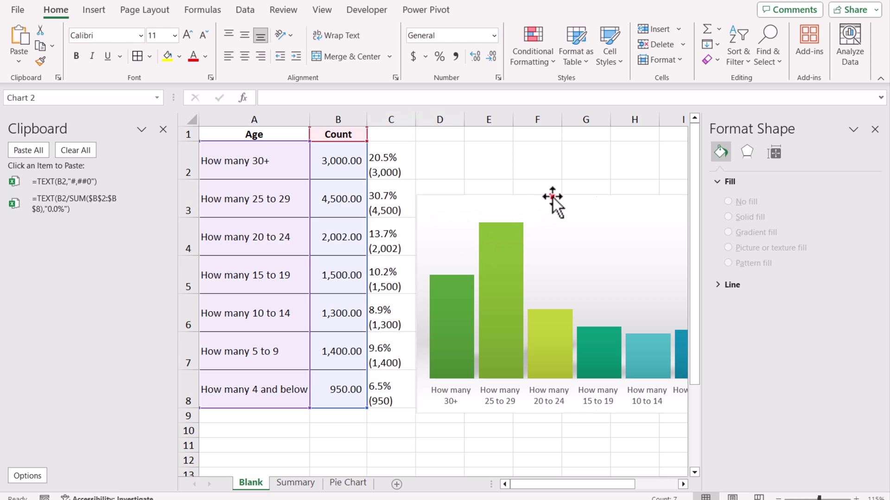
left_click(874, 130)
left_click(798, 203)
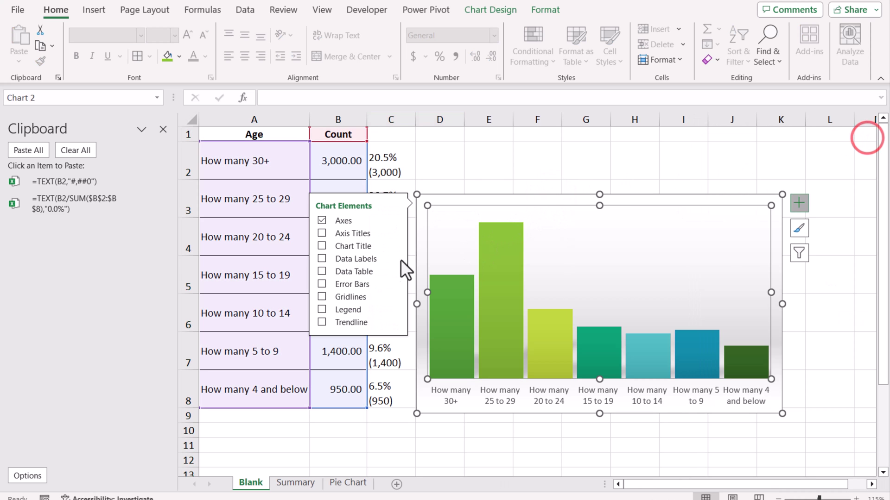
mouse_move(393, 262)
left_click(437, 346)
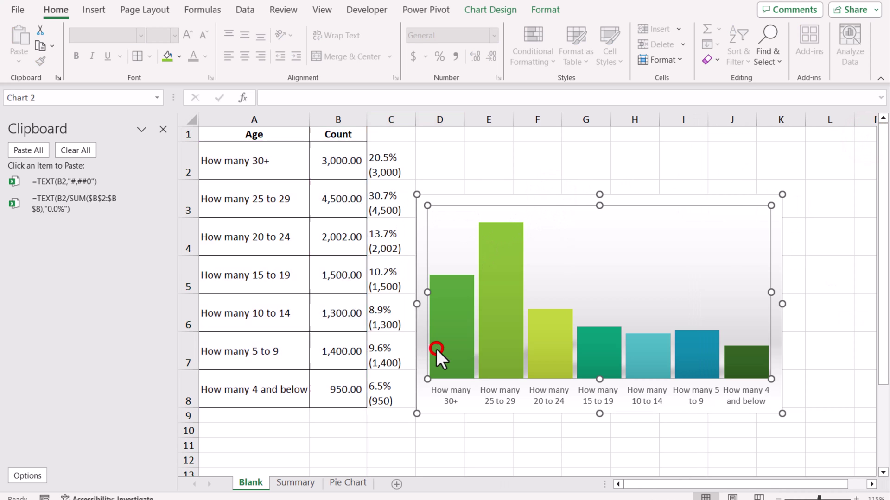
left_click(734, 231)
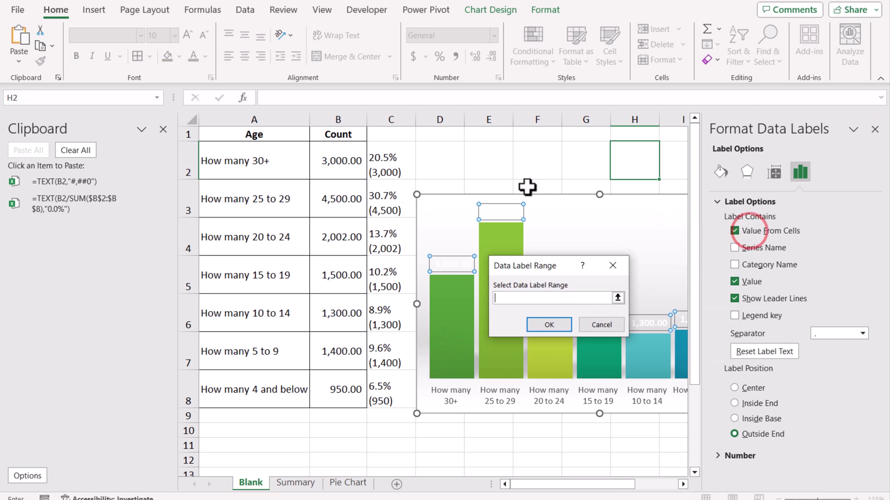
left_click_drag(391, 159, 391, 320)
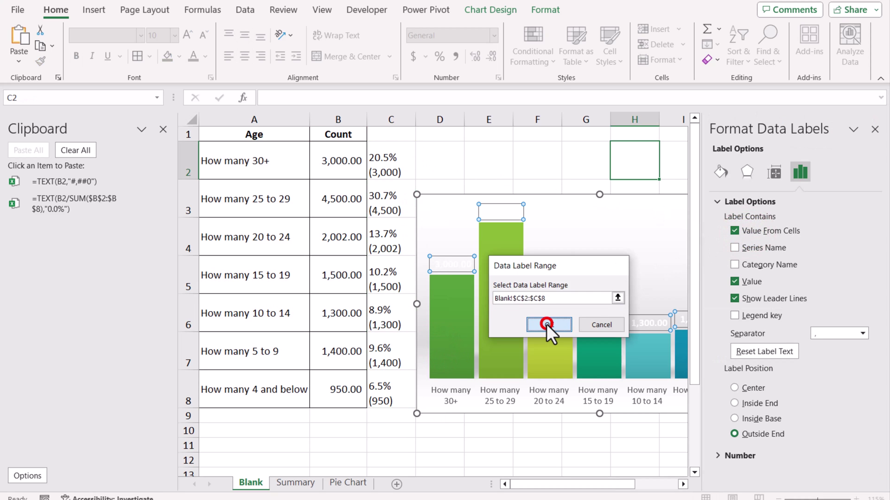
left_click(546, 323)
Hide the raw values in the labels and colour the label text black.
left_click(734, 291)
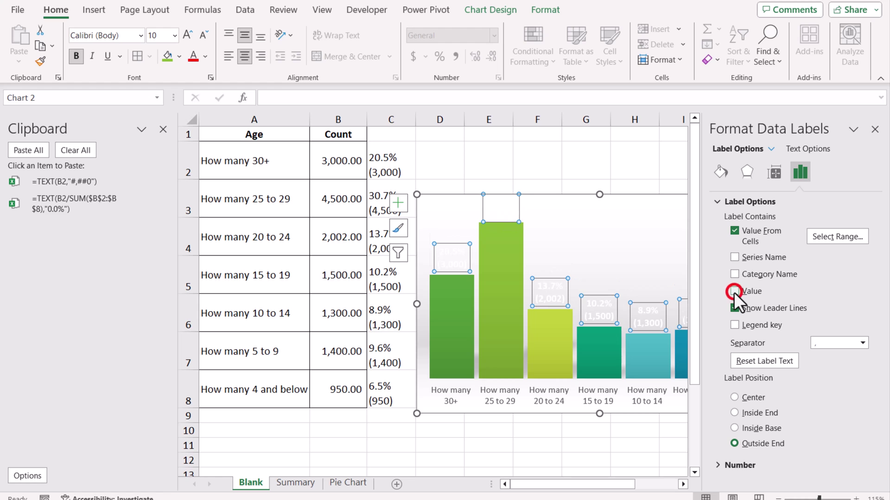
left_click(875, 129)
left_click(205, 57)
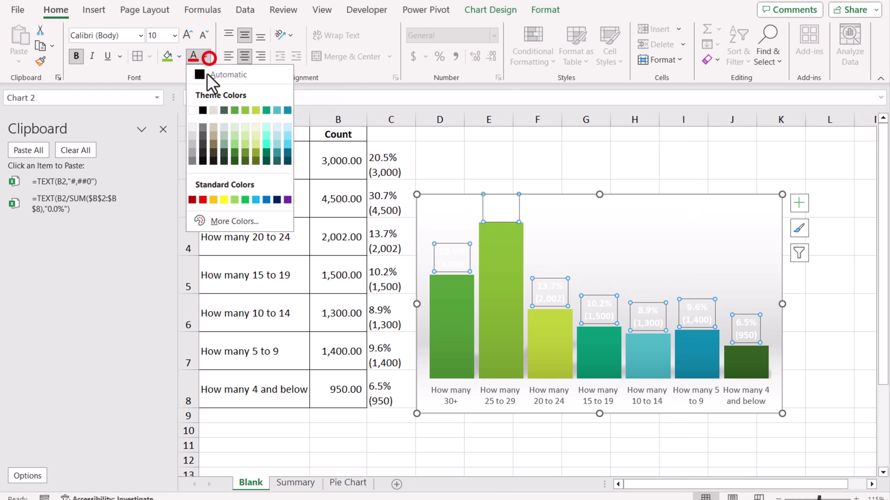
left_click(202, 111)
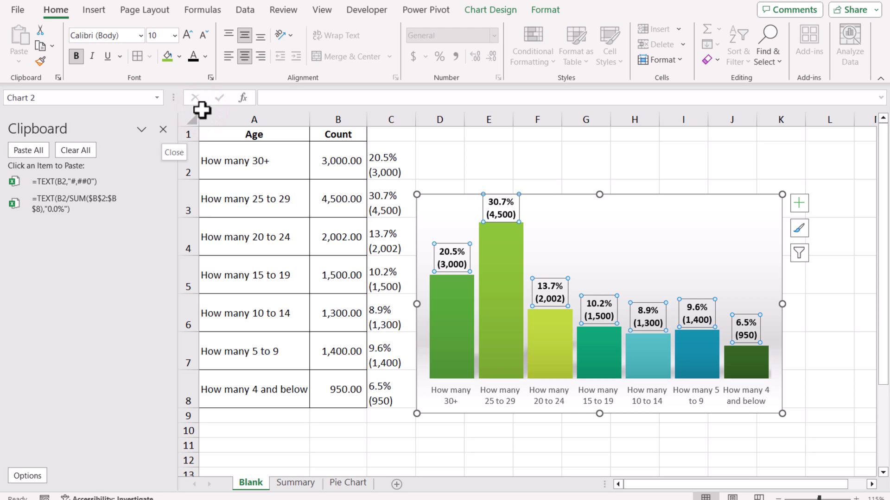
Close the Clipboard pane and hide column C, which holds the label text.
left_click(168, 133)
left_click(214, 121)
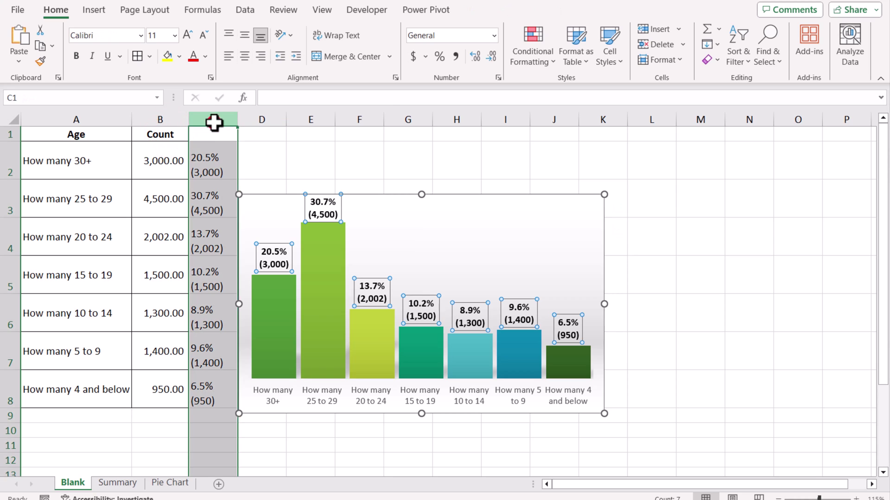
right_click(215, 121)
left_click(257, 356)
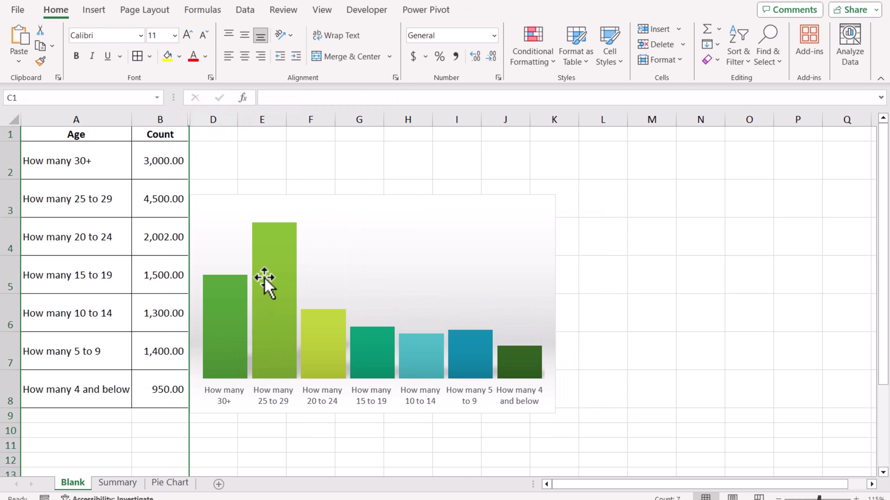
Set the chart's Hidden and Empty Cells option to show data in hidden rows and columns.
left_click(378, 205)
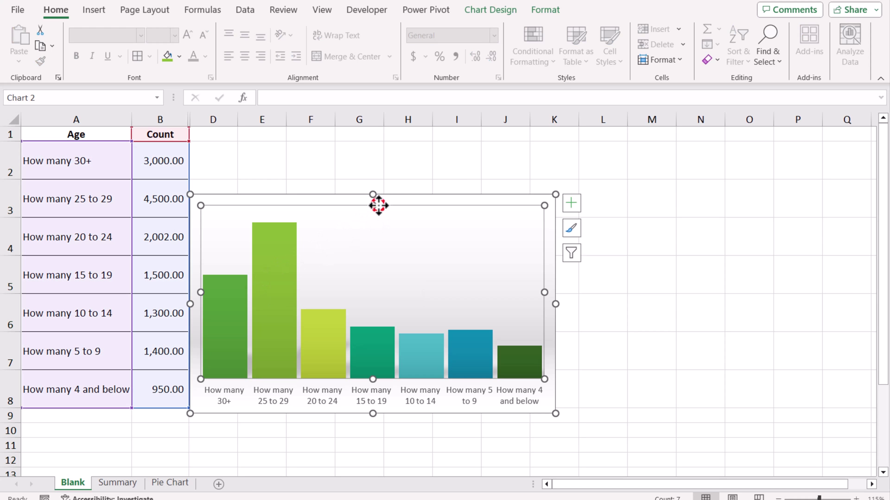
left_click(490, 9)
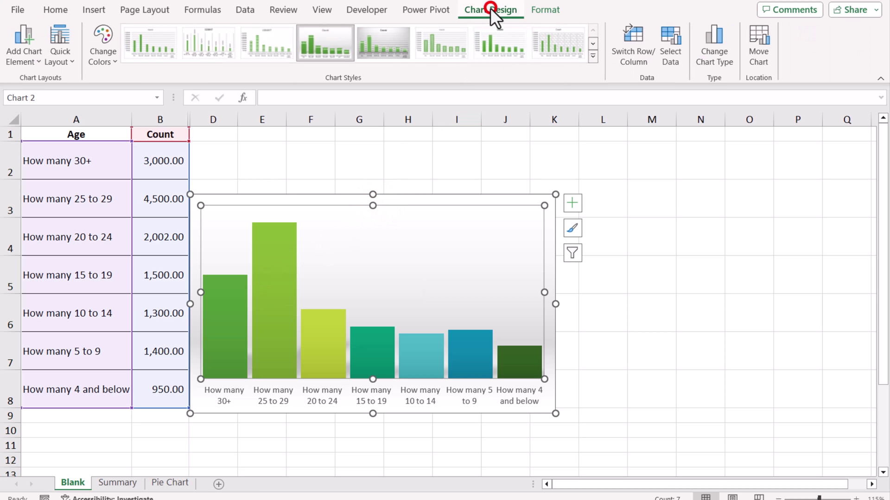
left_click(666, 59)
left_click(449, 396)
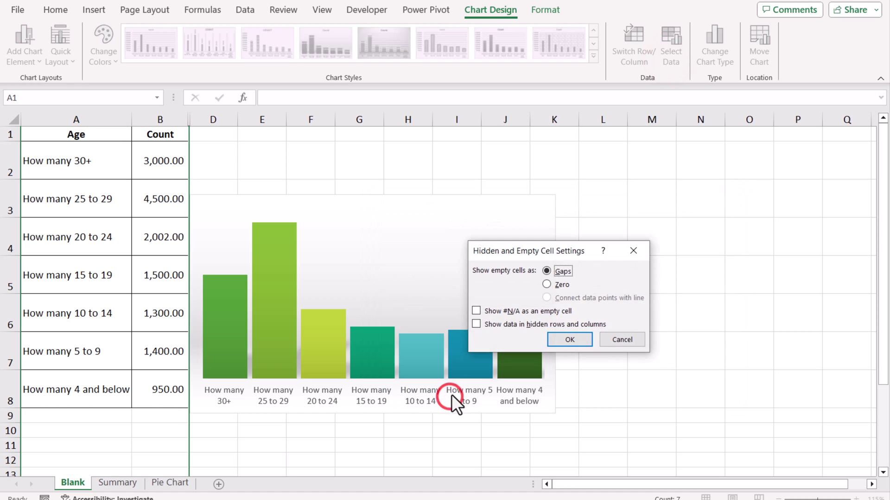
left_click(502, 326)
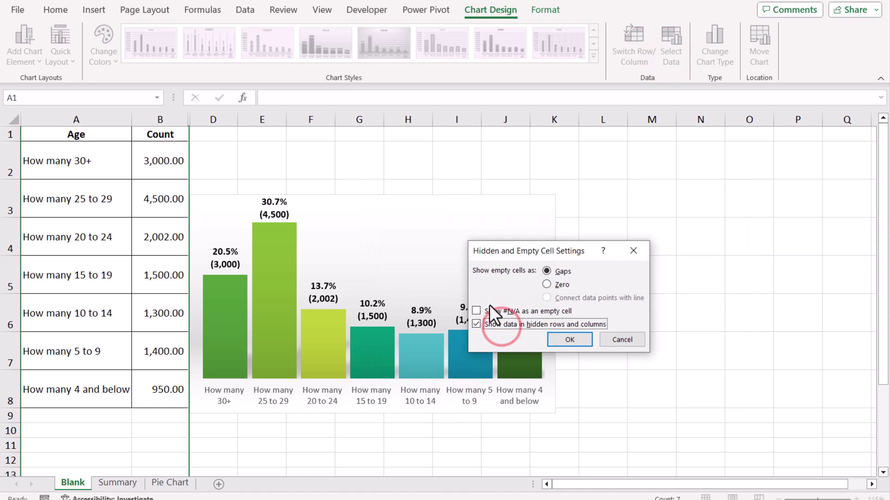
key("Return")
key("Return")
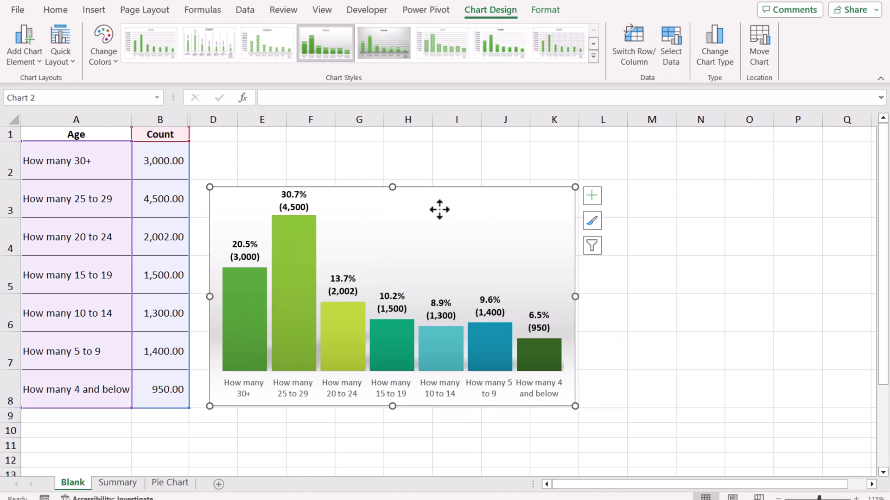